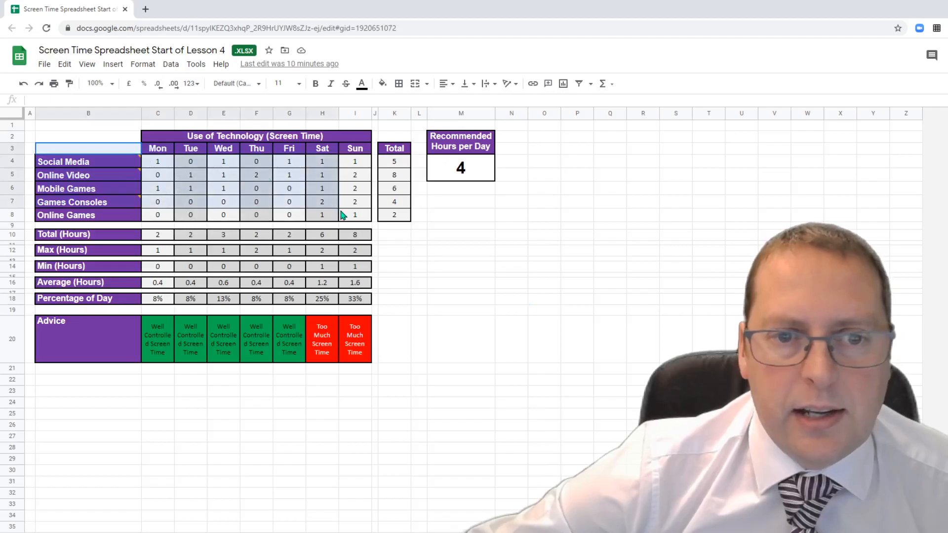
- Insert a column chart of each activity's hours for Mon to Sun from the selected data
left_click(113, 65)
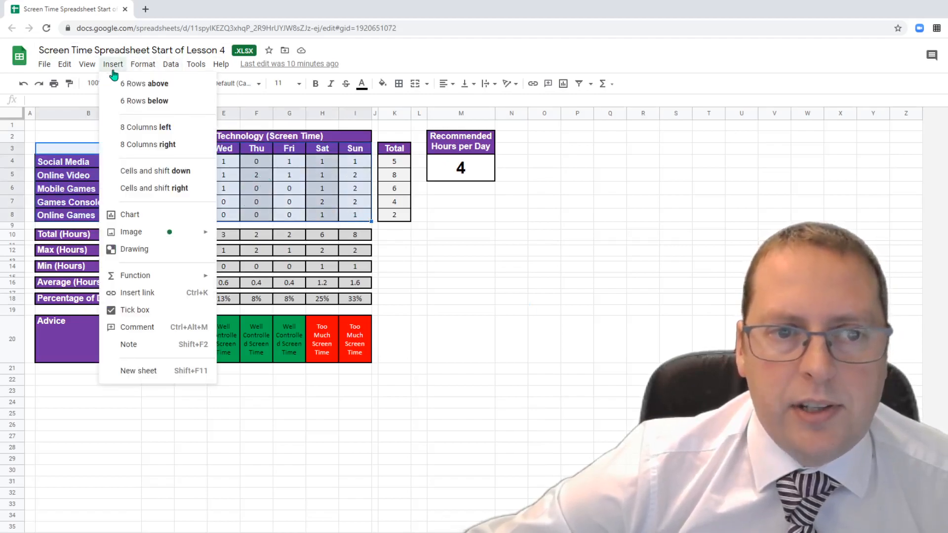
left_click(144, 217)
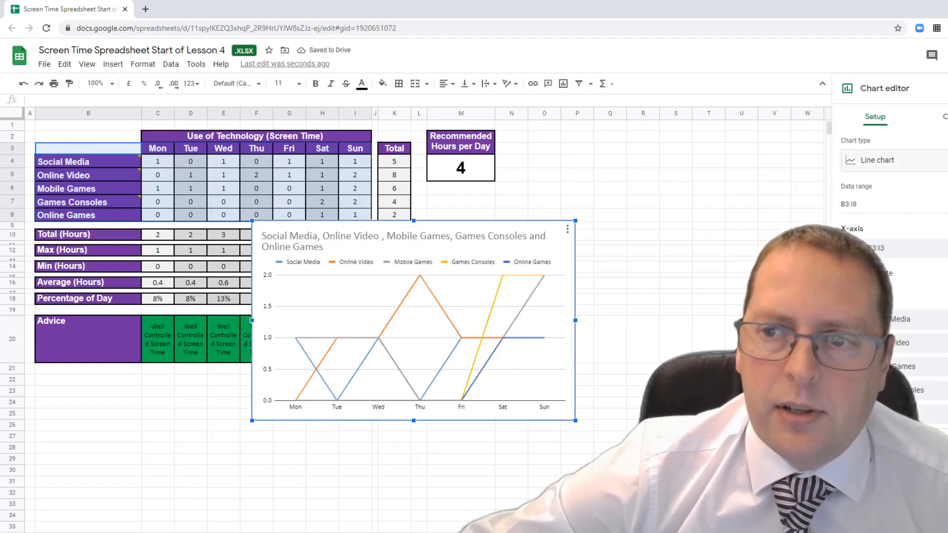
left_click(916, 160)
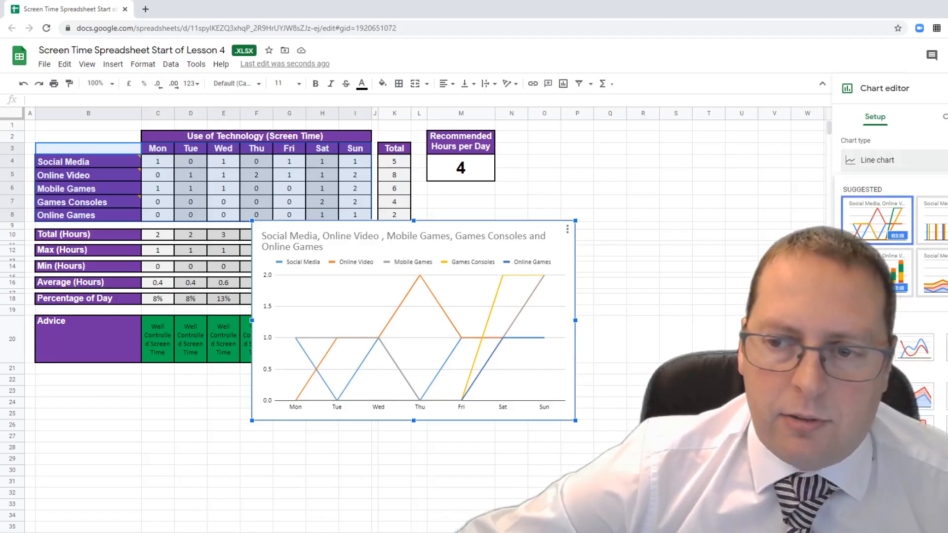
scroll(889, 247, "down", 5)
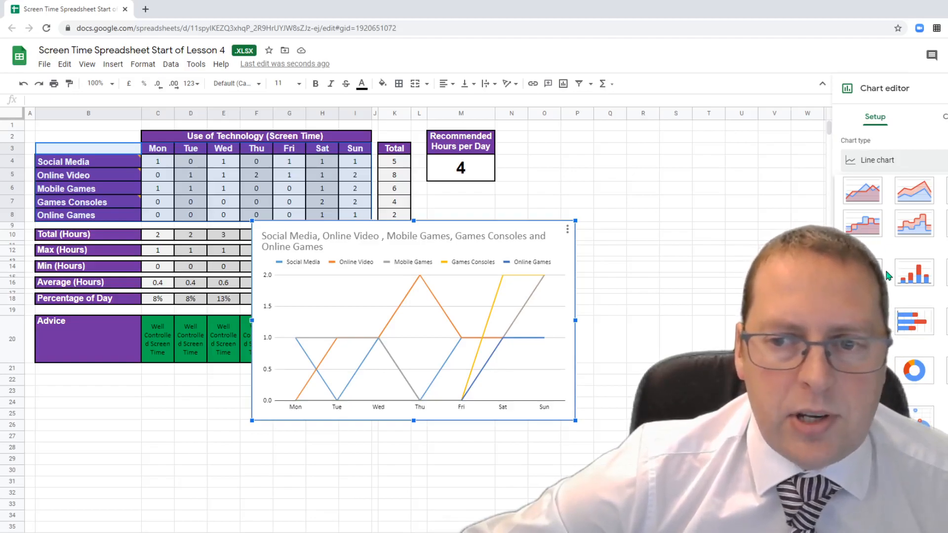
left_click(863, 272)
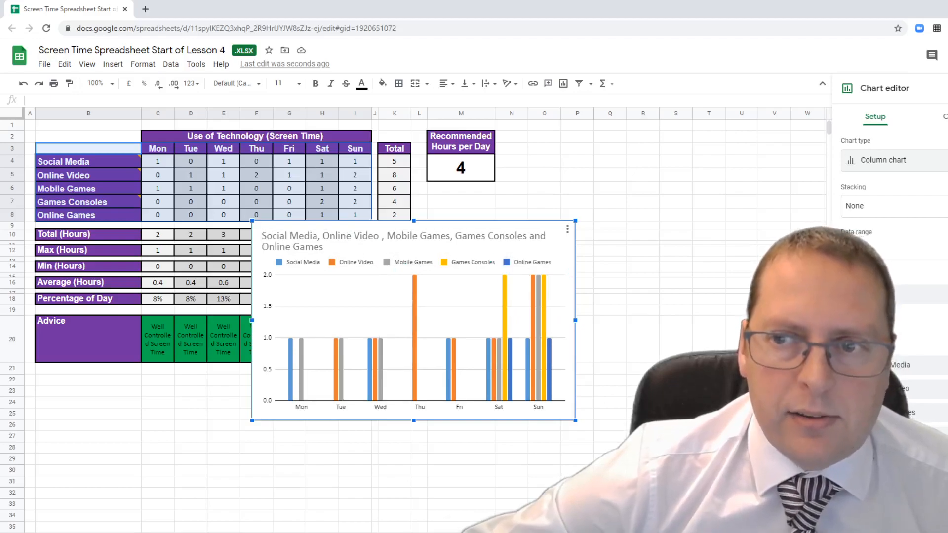
left_click(945, 117)
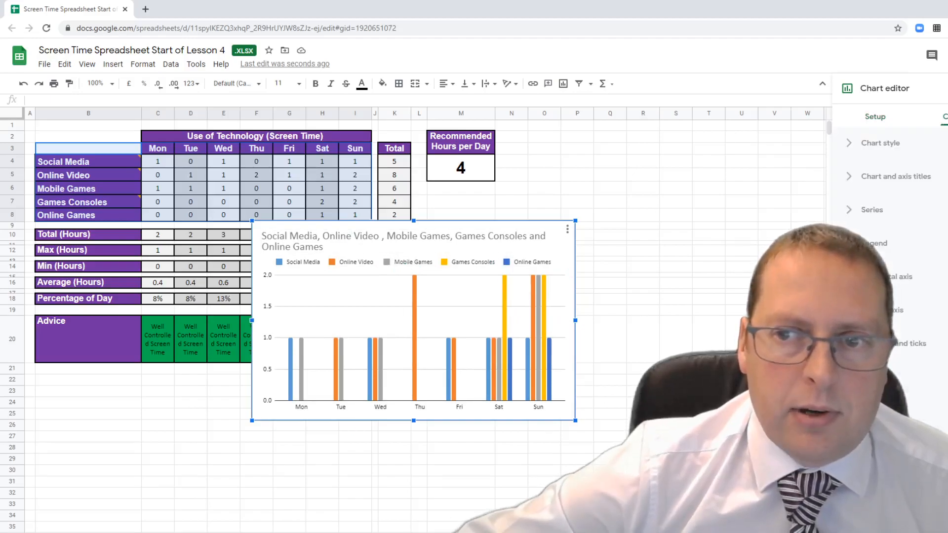
- Replace the chart title with 'Time Spent Using Technology' and close the chart editor
left_click(849, 177)
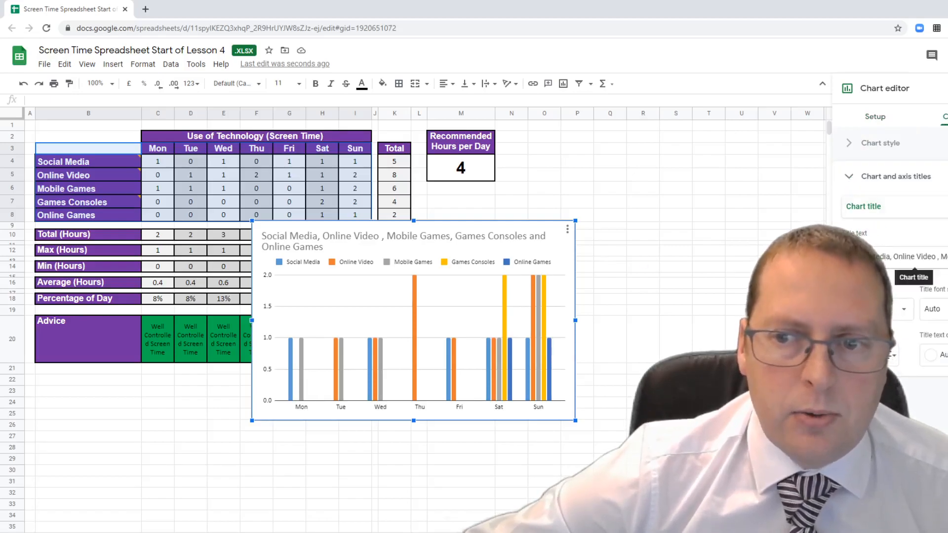
triple_click(865, 256)
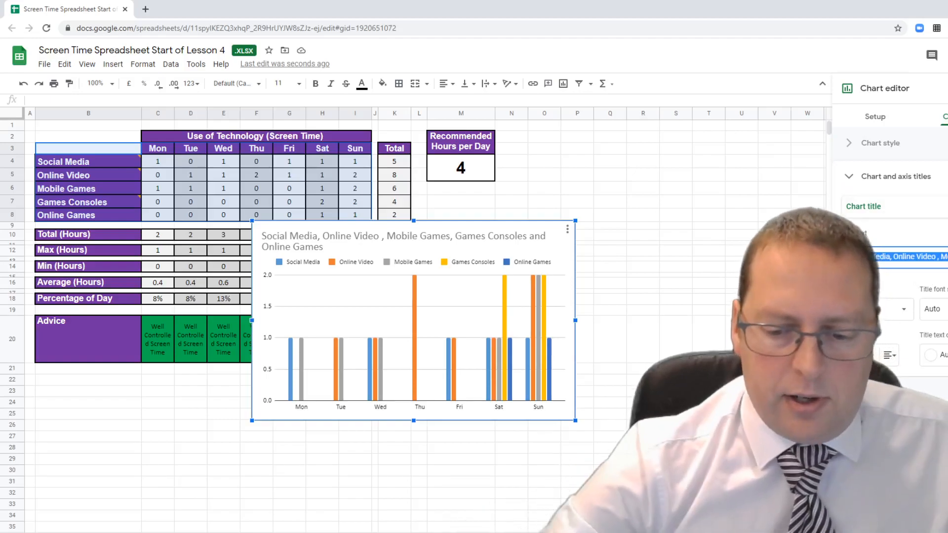
key("BackSpace")
key("ctrl+a")
key("BackSpace")
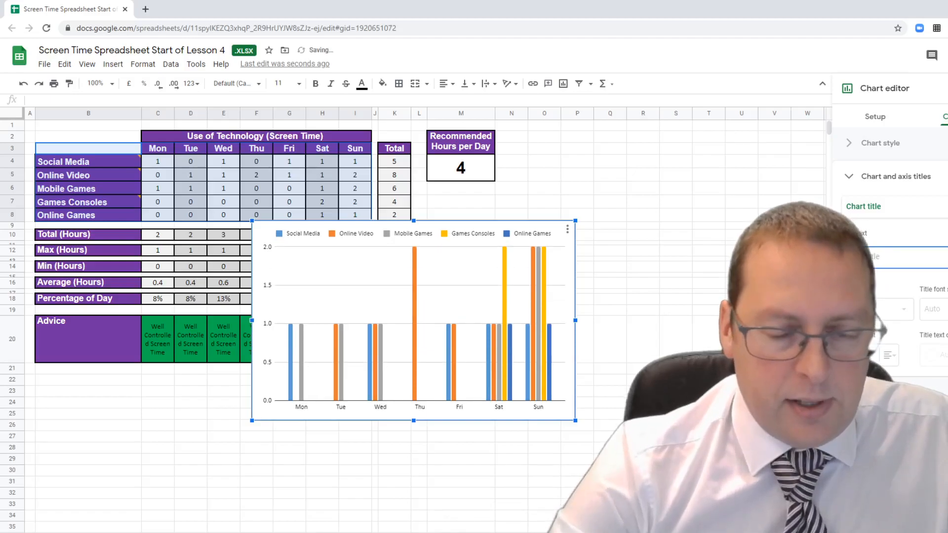
type("spent using te")
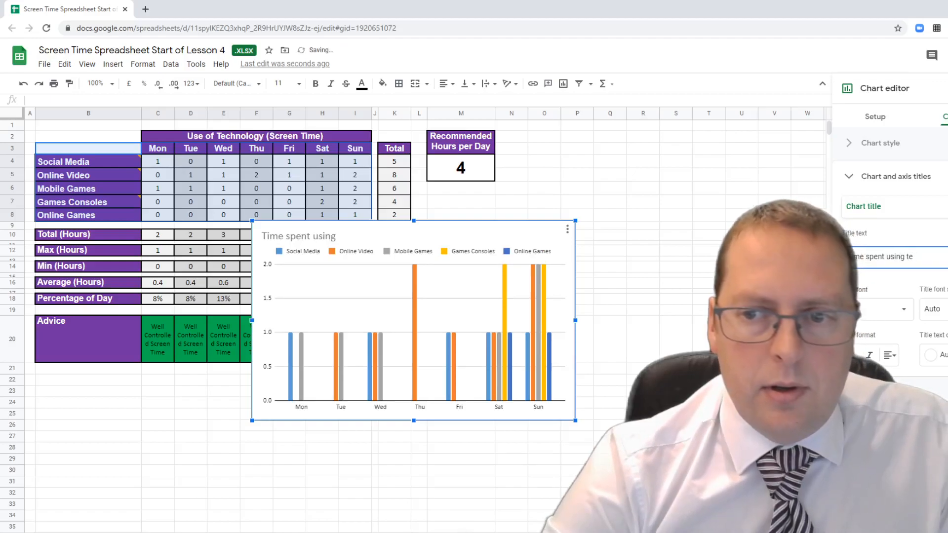
key("BackSpace")
key("BackSpace")
key("BackSpace")
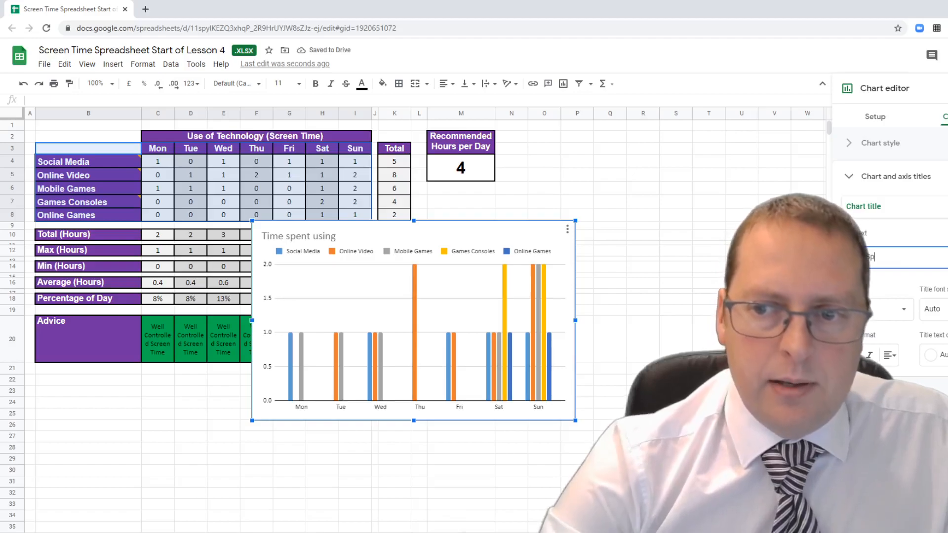
type("g Technology")
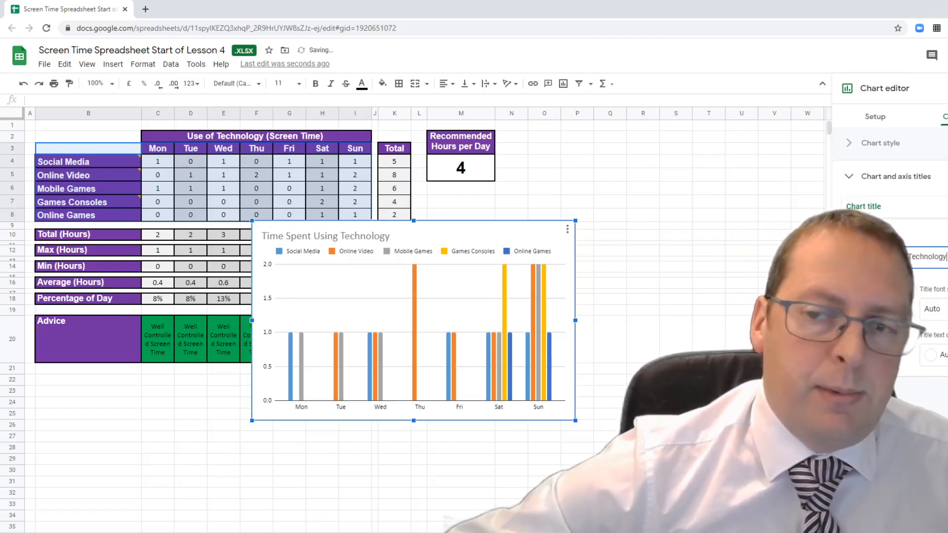
left_click(740, 267)
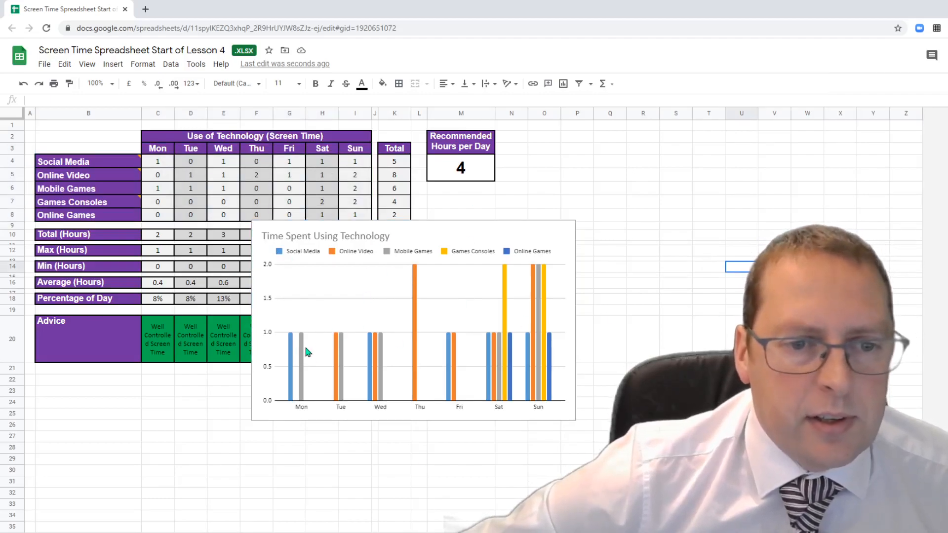
- Reopen the column chart's editor on its Customise settings
left_click(559, 246)
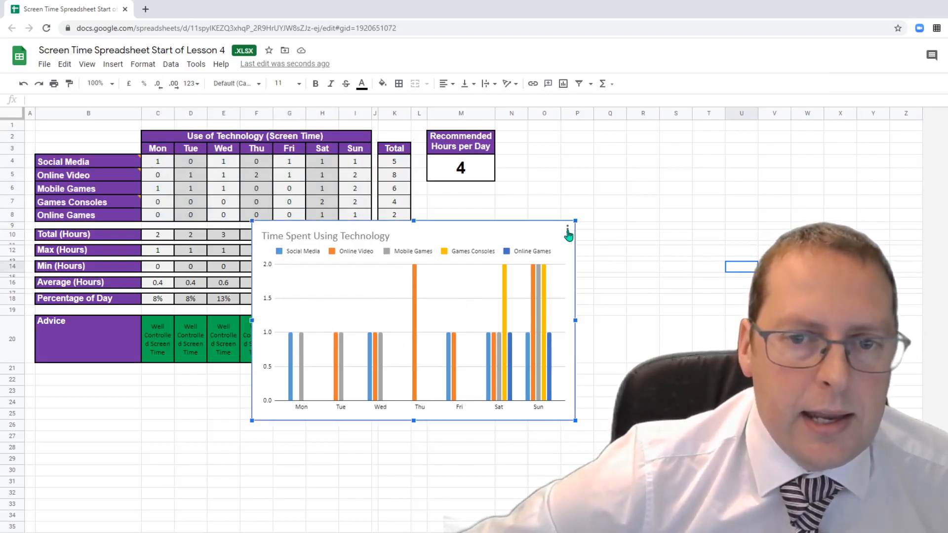
left_click(568, 230)
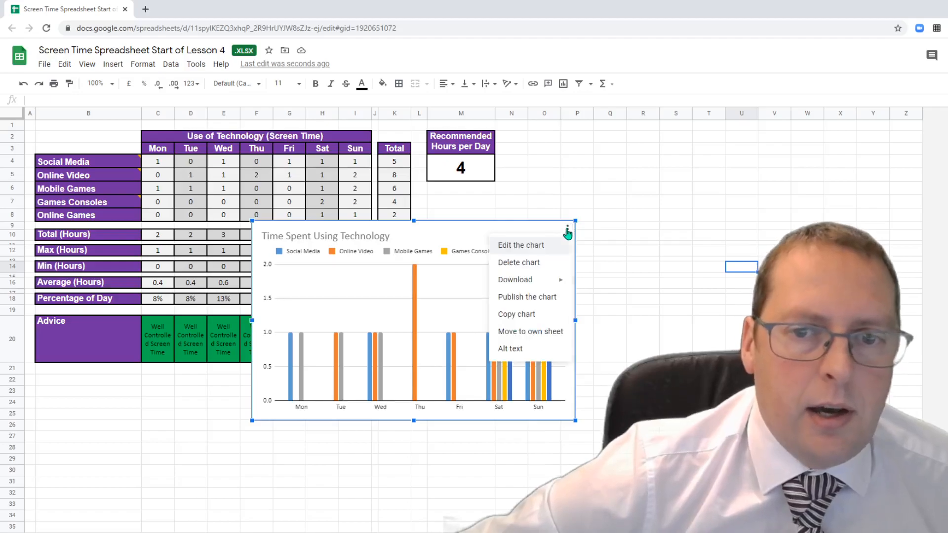
left_click(541, 246)
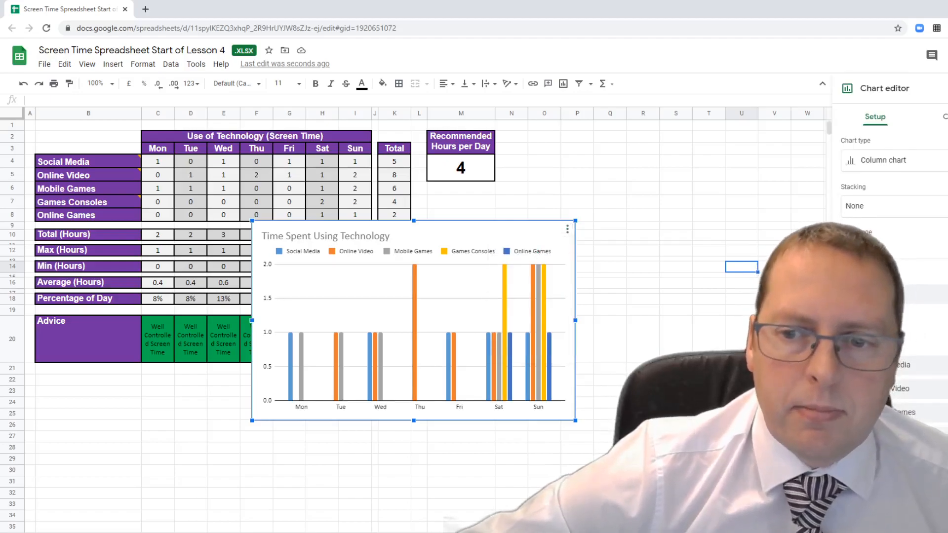
left_click(942, 116)
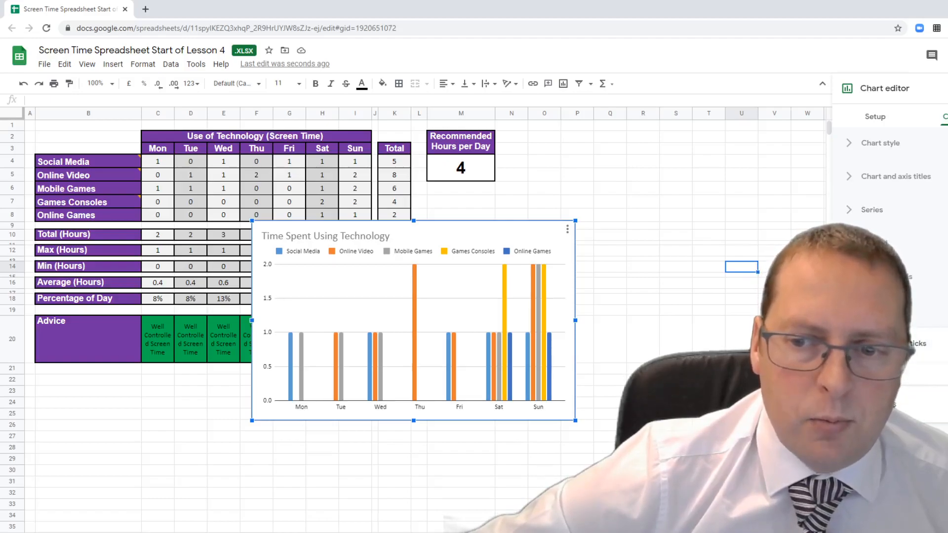
- Try horizontal-axis tick marks and a vertical axis line, revert both, and close the editor
left_click(850, 404)
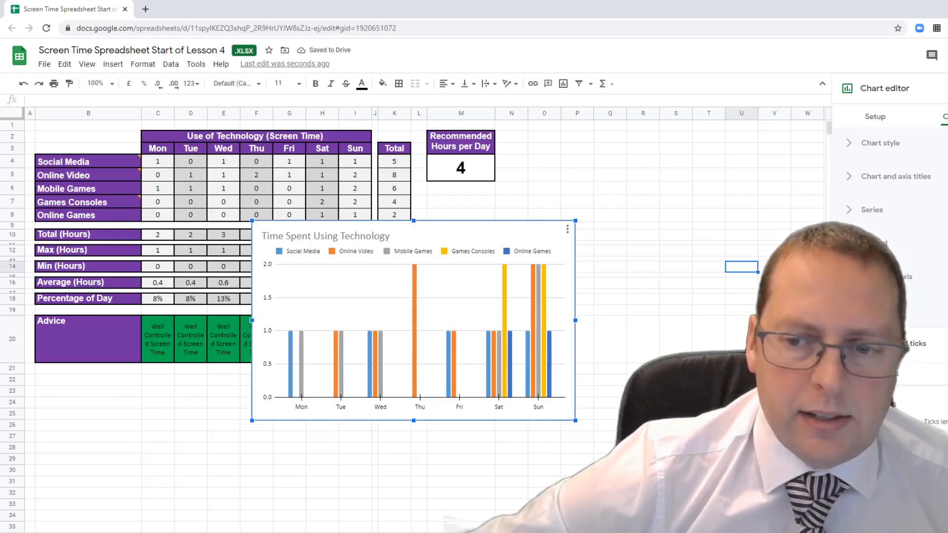
left_click(850, 404)
left_click(878, 310)
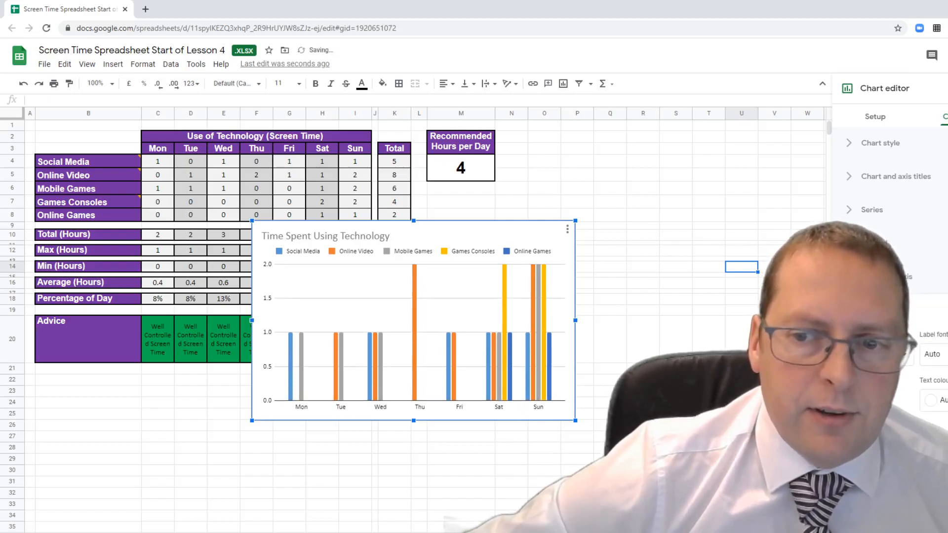
left_click(850, 427)
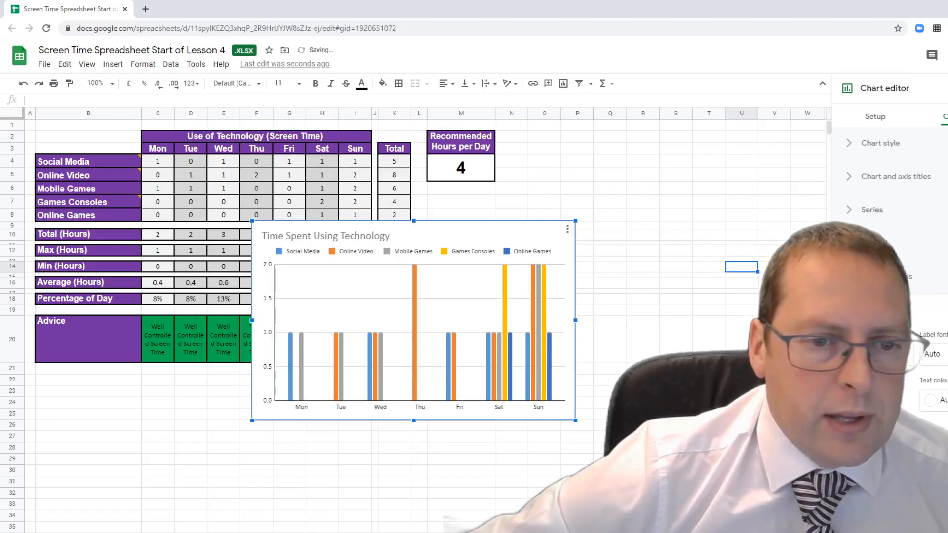
left_click(850, 426)
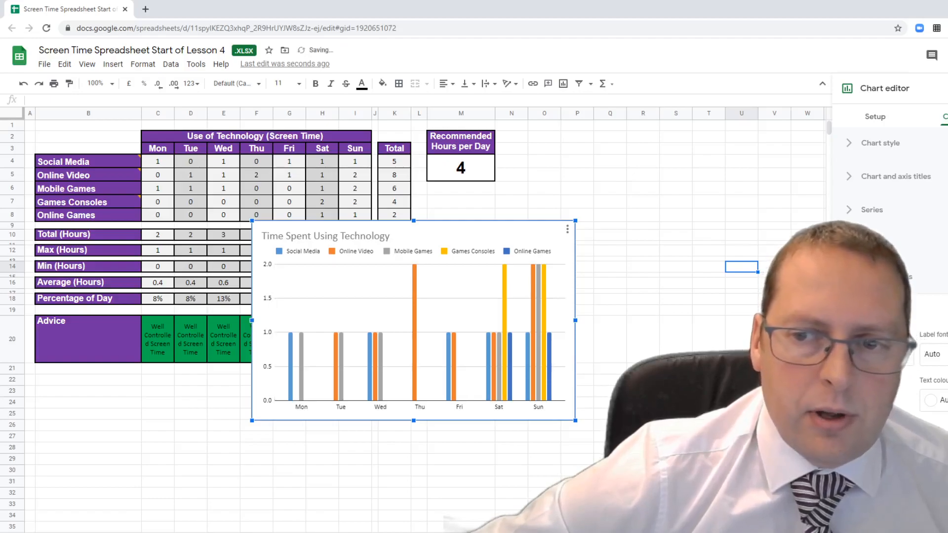
left_click(872, 243)
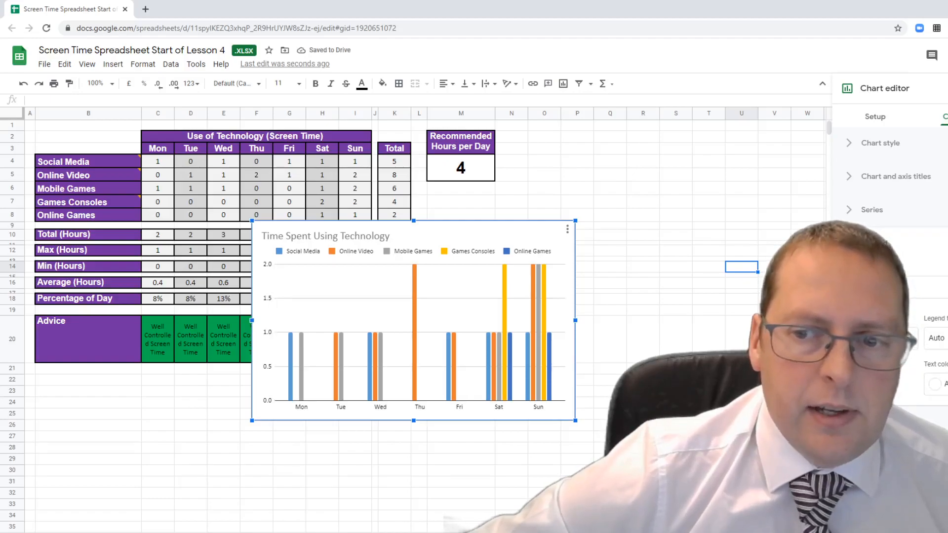
left_click(872, 243)
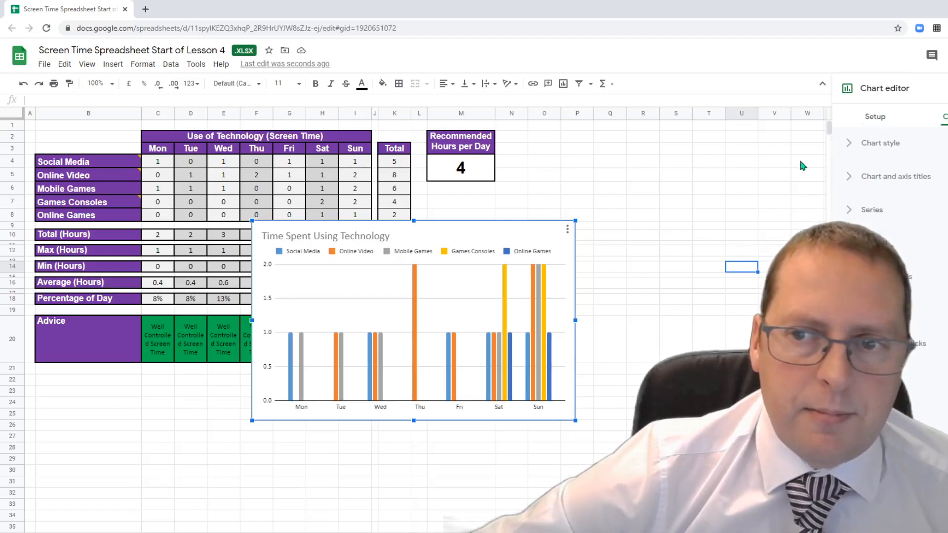
key("Escape")
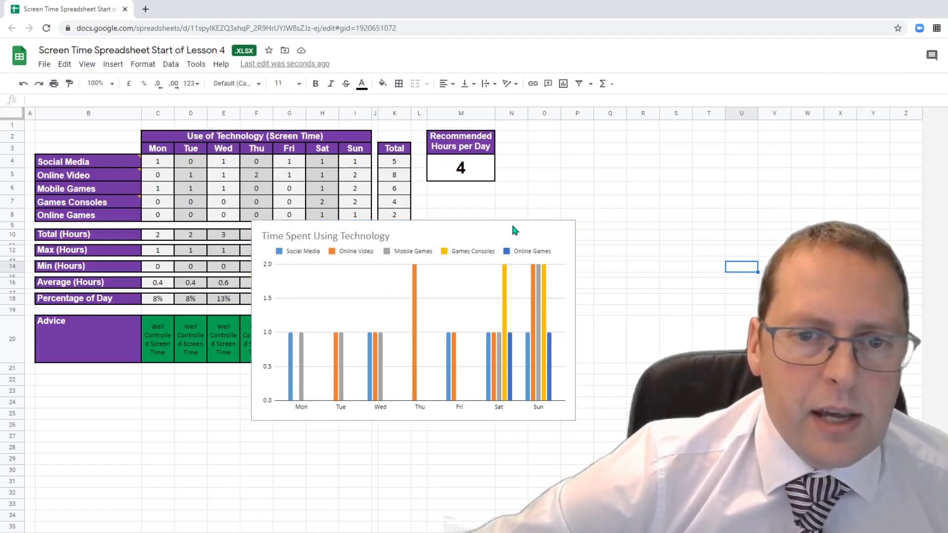
- Move the chart right to uncover the table, then advance to the background-colour slide
left_click_drag(509, 228, 814, 140)
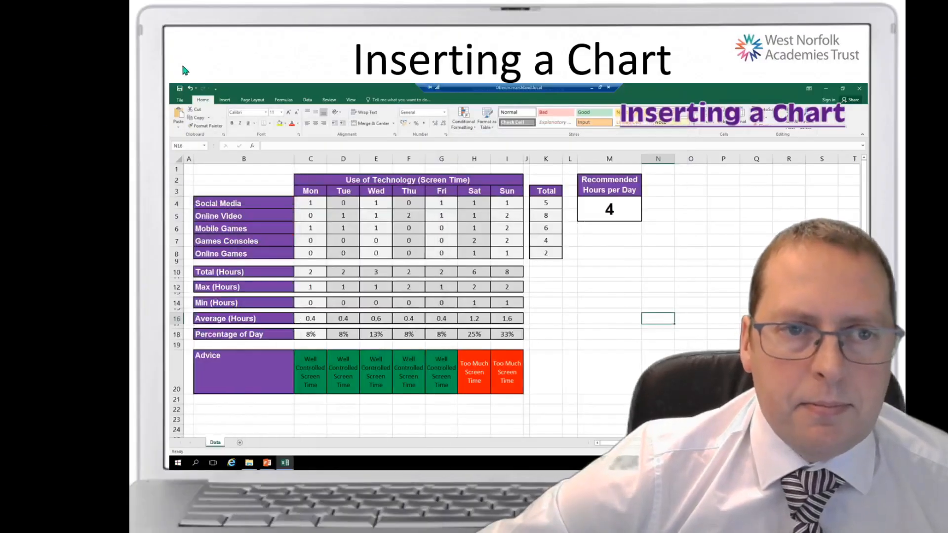
left_click(234, 61)
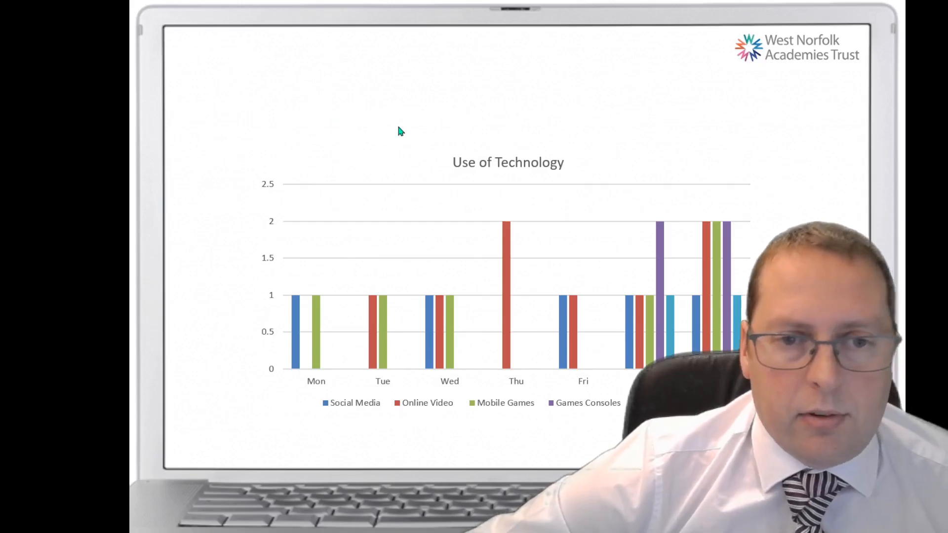
left_click(330, 124)
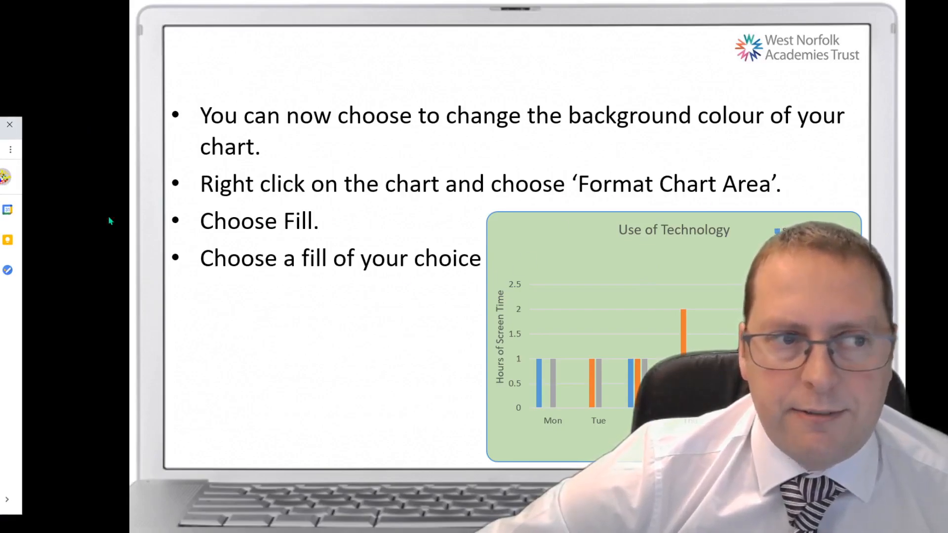
left_click_drag(0, 129, 490, 76)
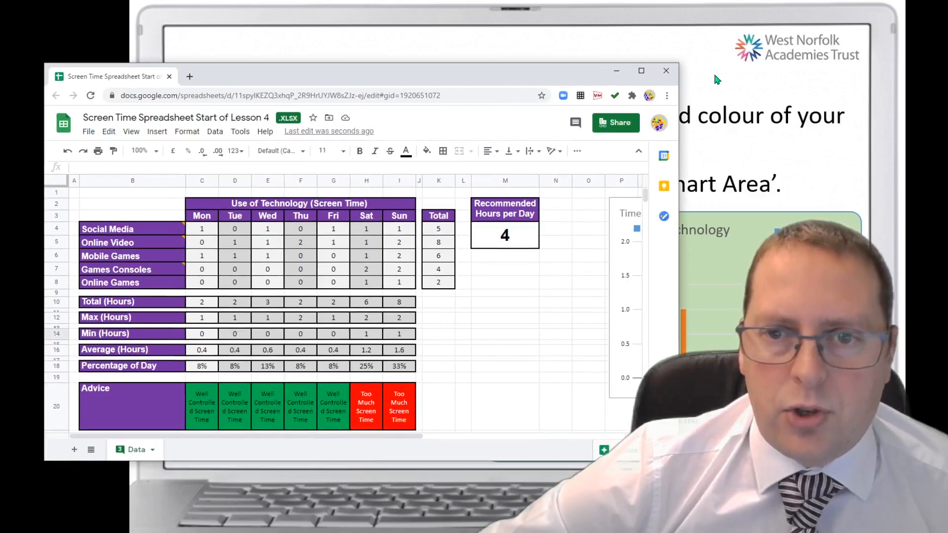
- Set the chart's Chart style background colour to pale yellow, then advance to the save reminder
left_click(640, 71)
left_click(836, 144)
left_click(881, 141)
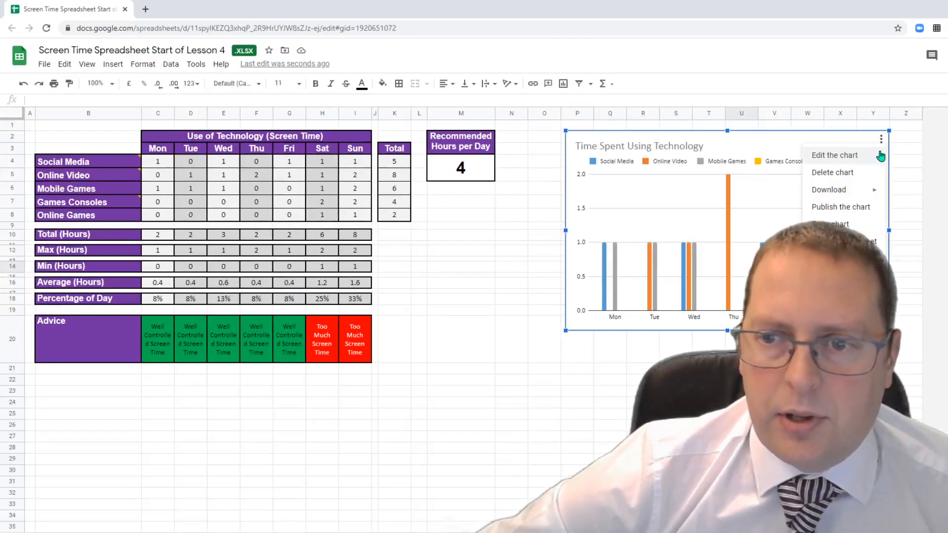
left_click(847, 156)
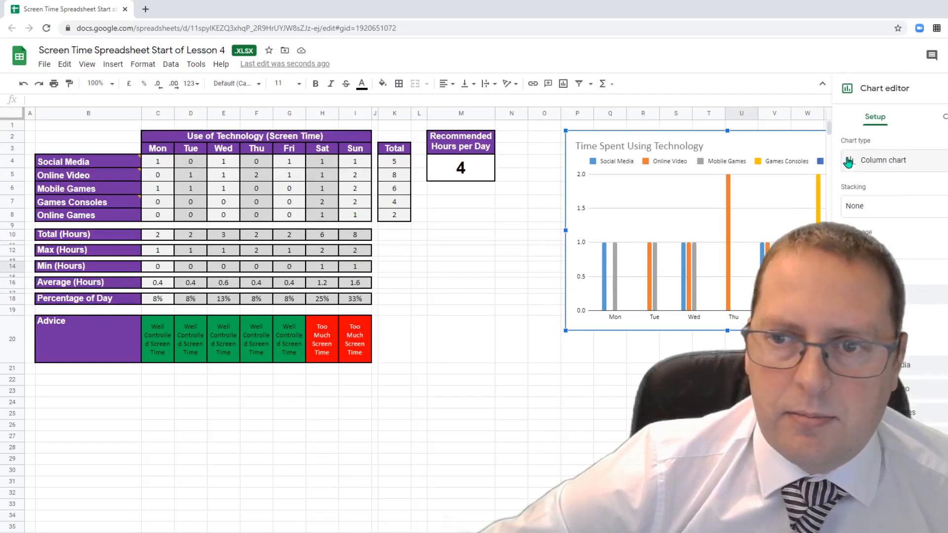
left_click(943, 116)
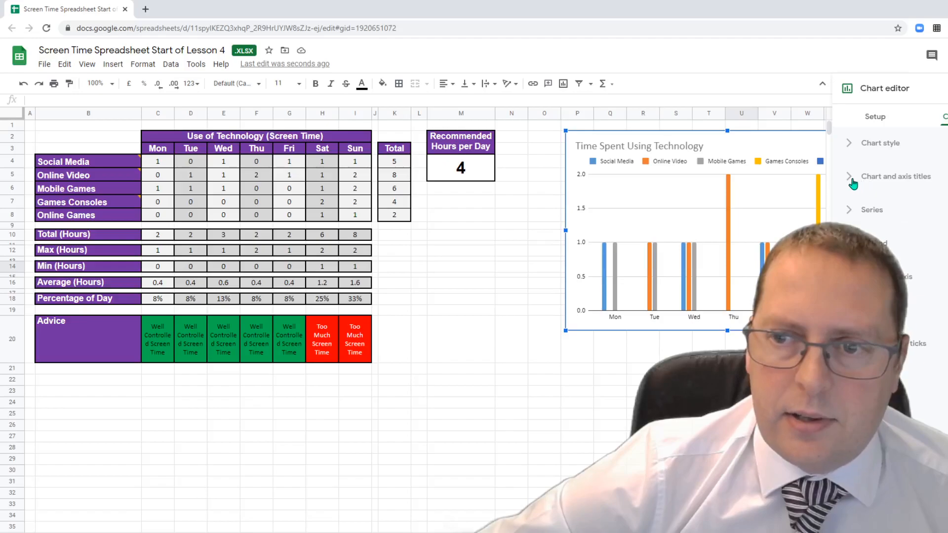
left_click(849, 144)
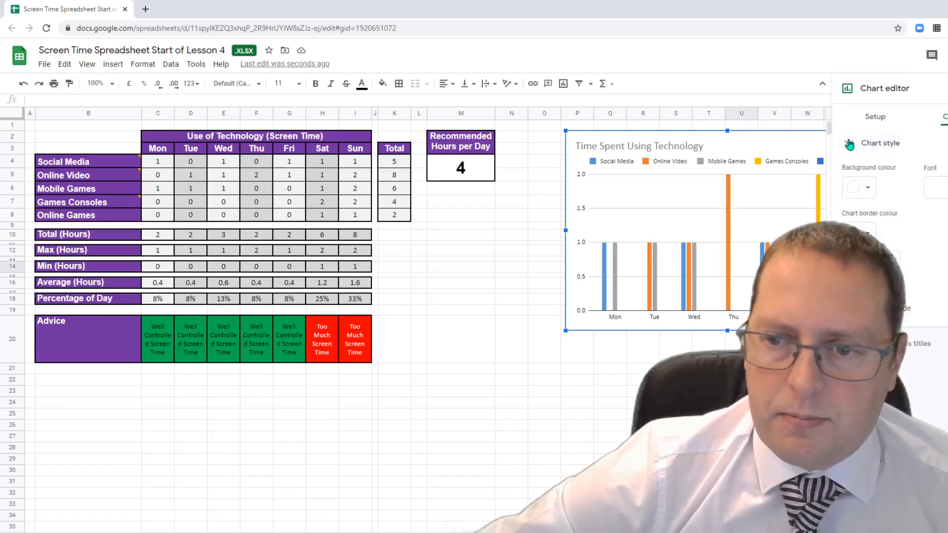
left_click(866, 193)
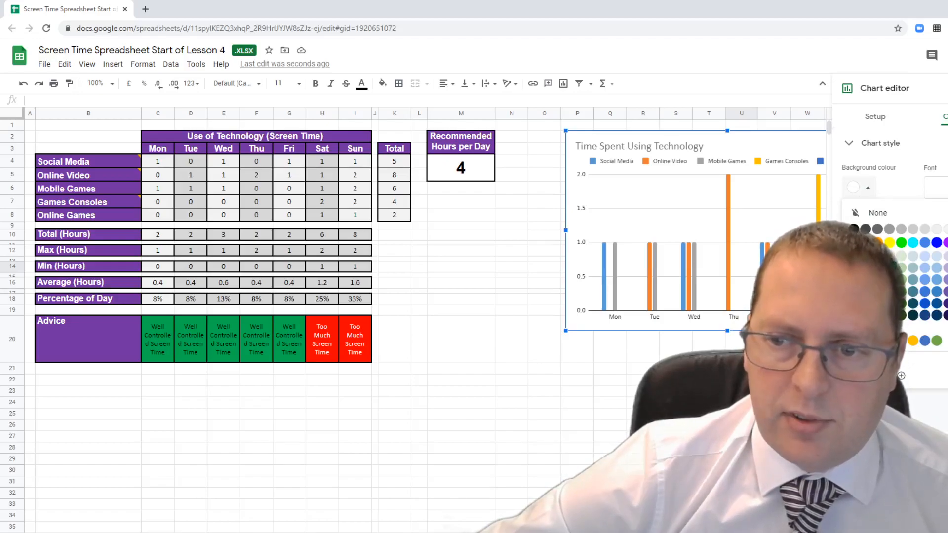
left_click(889, 256)
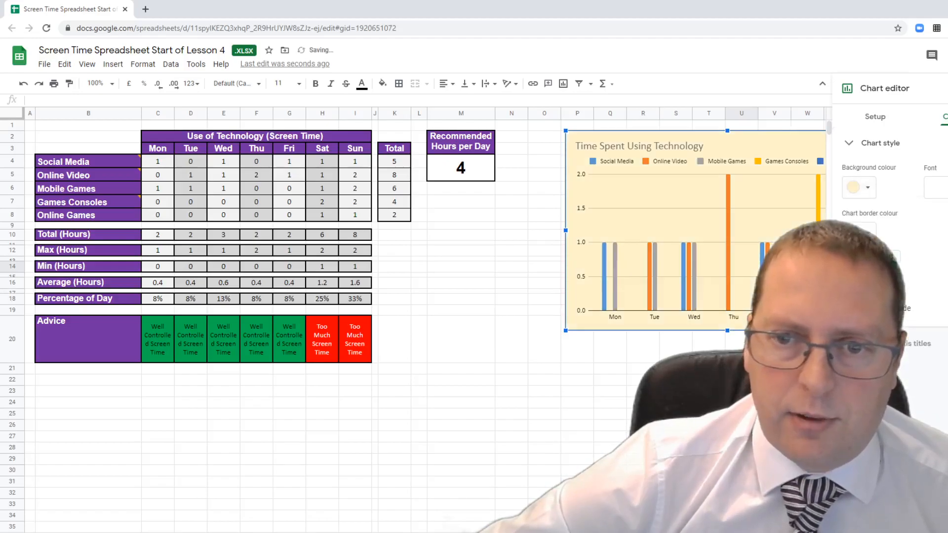
left_click(576, 345)
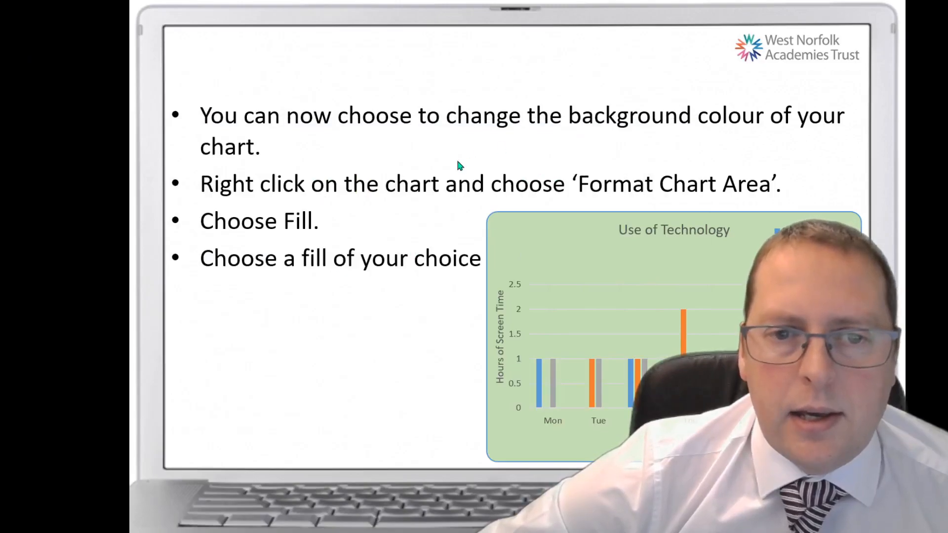
left_click(427, 305)
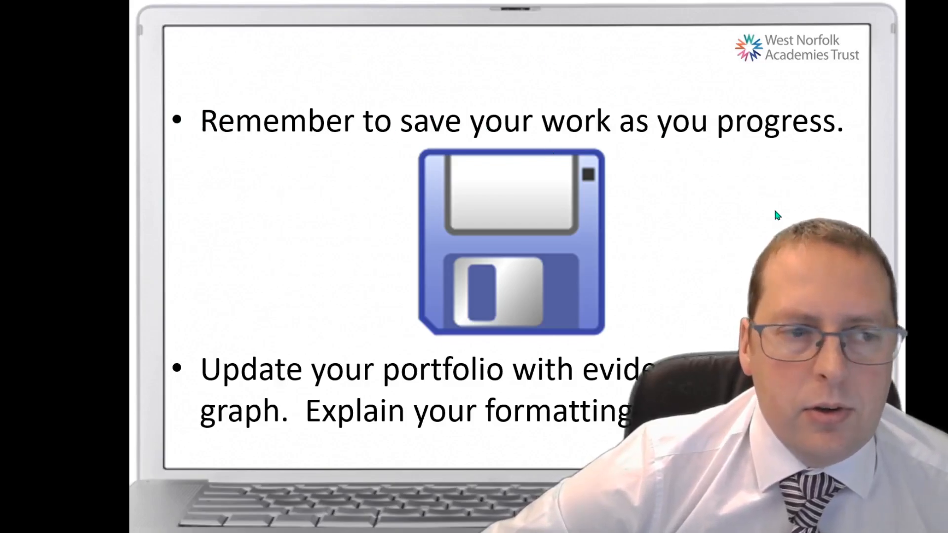
- Advance through the Selecting Specific Data and Selecting Data slides
left_click(763, 269)
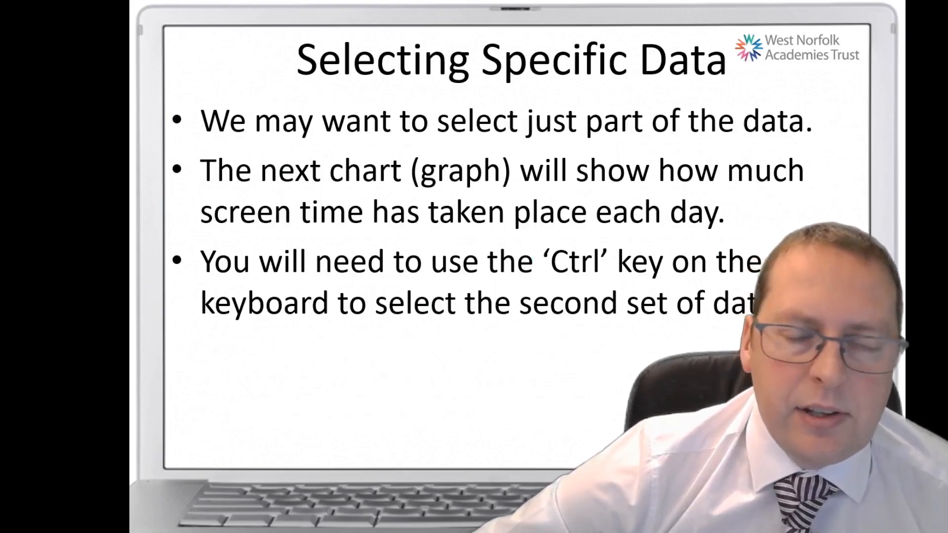
left_click(543, 386)
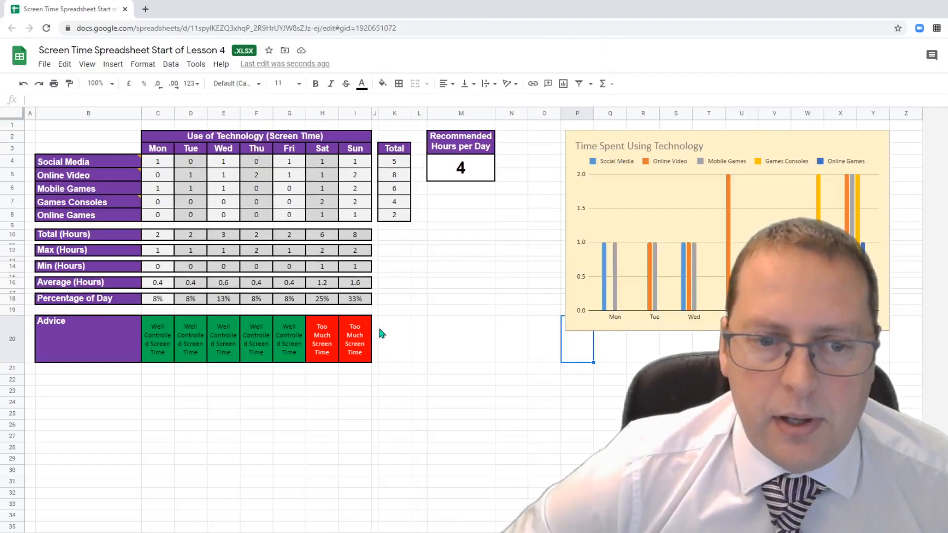
- Copy the Mon–Sun headings from C3:I3 and paste them into cell C28
left_click(371, 368)
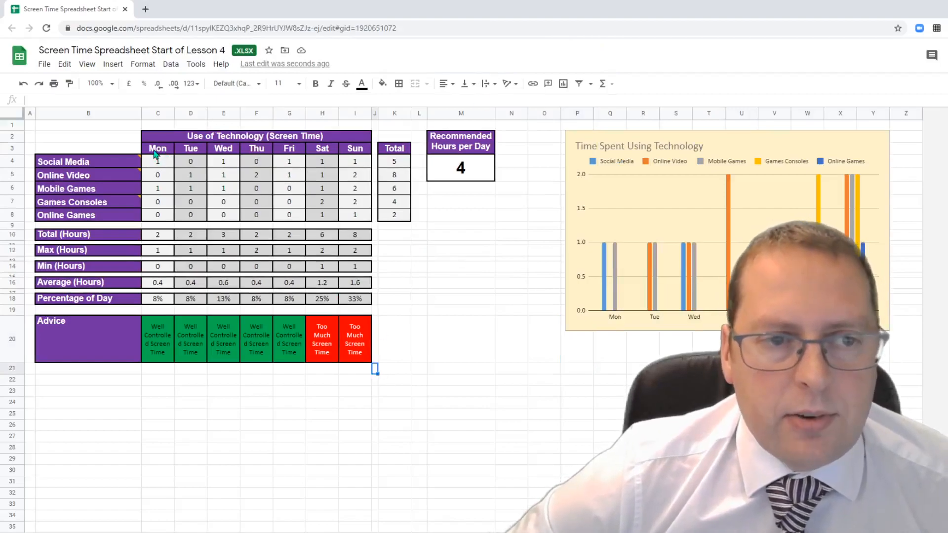
left_click_drag(154, 153, 356, 155)
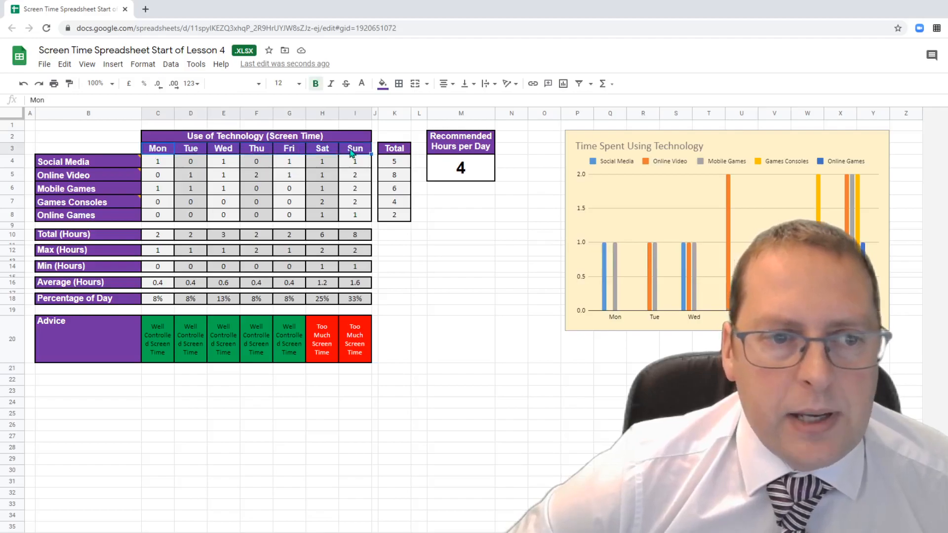
left_click(214, 404)
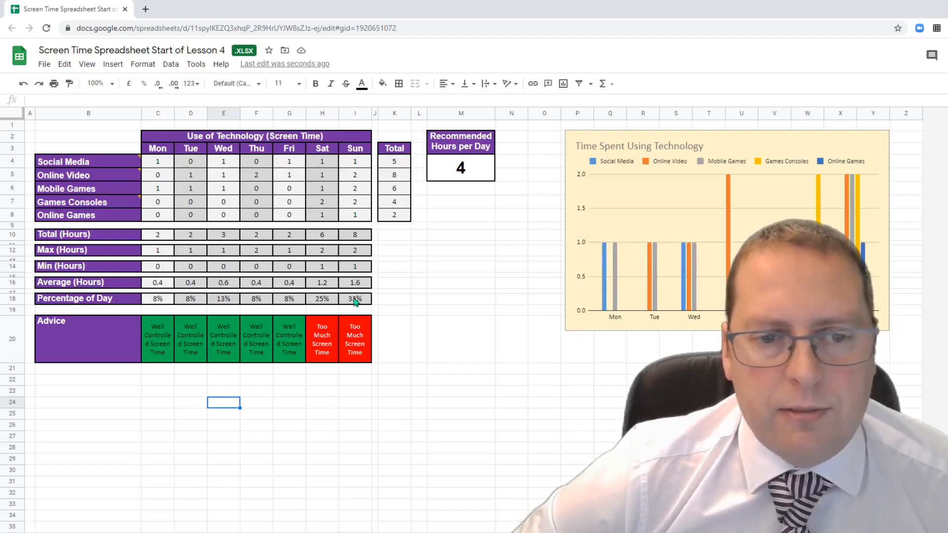
left_click_drag(159, 150, 356, 156)
right_click(355, 150)
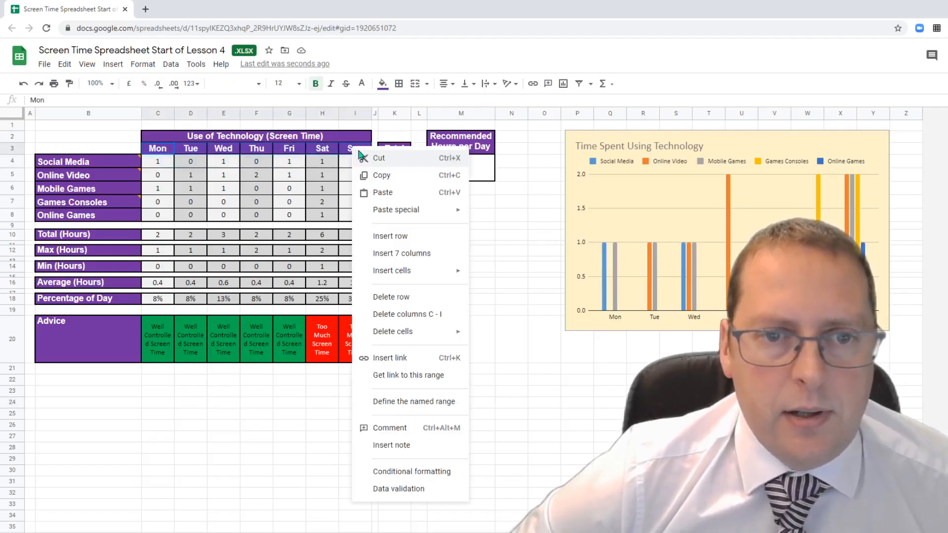
left_click(379, 176)
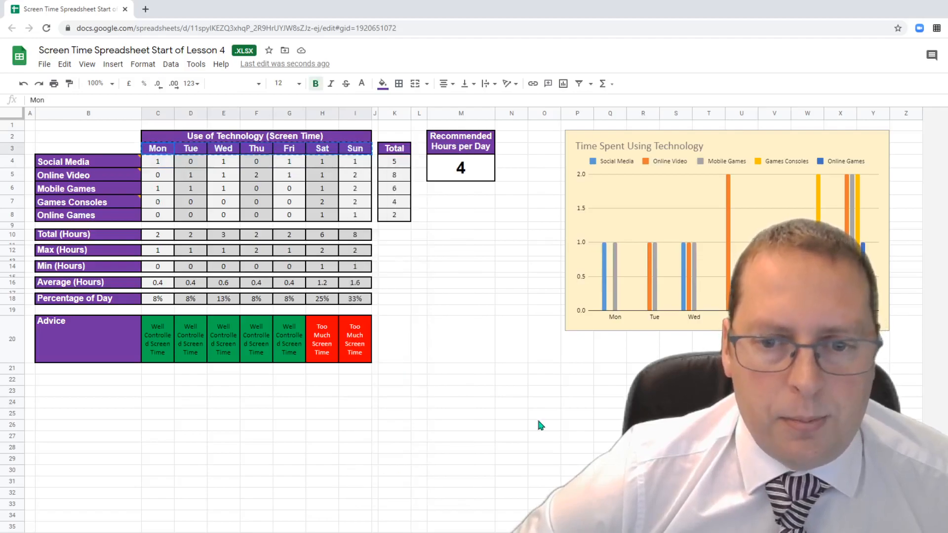
right_click(153, 445)
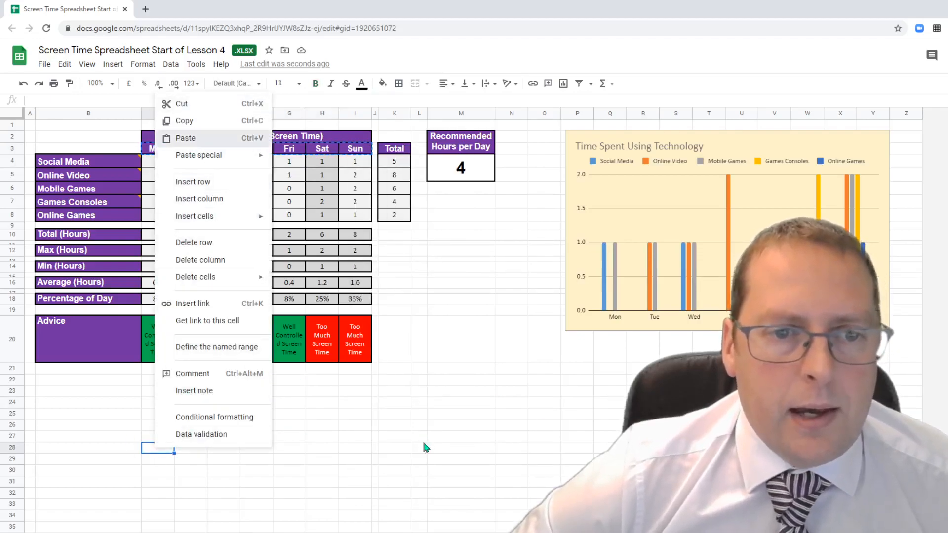
left_click_drag(417, 513, 416, 504)
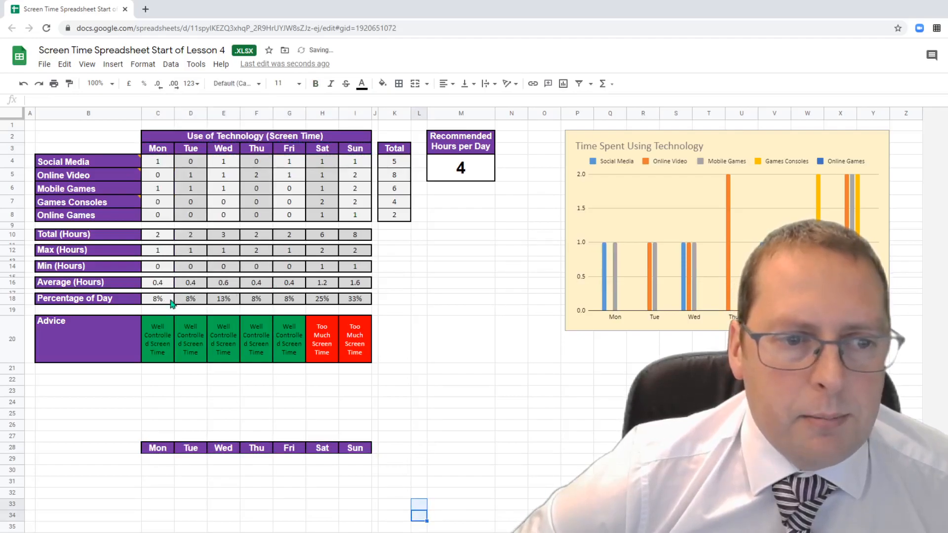
- Paste the Percentage of Day values from C18:I18 into row 29 as values only
left_click_drag(171, 303, 360, 305)
right_click(351, 305)
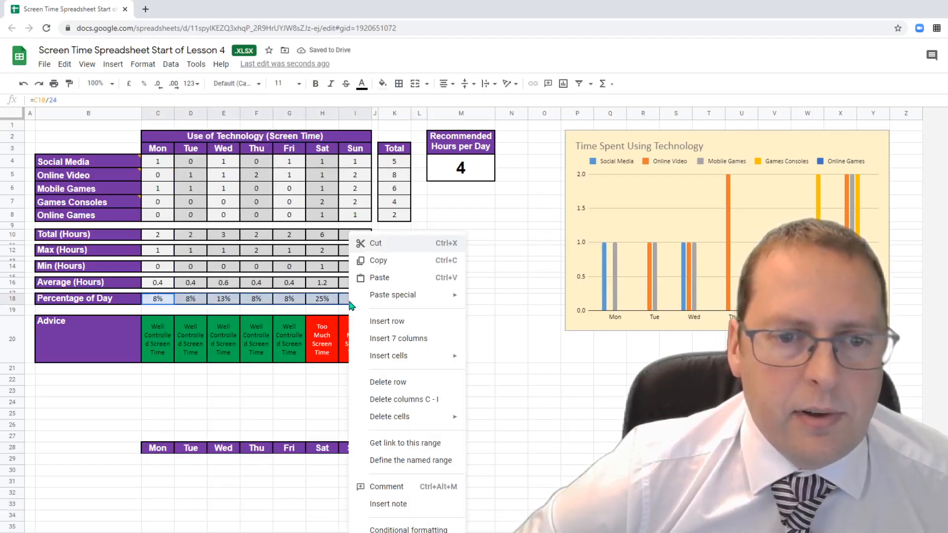
left_click(378, 266)
right_click(156, 461)
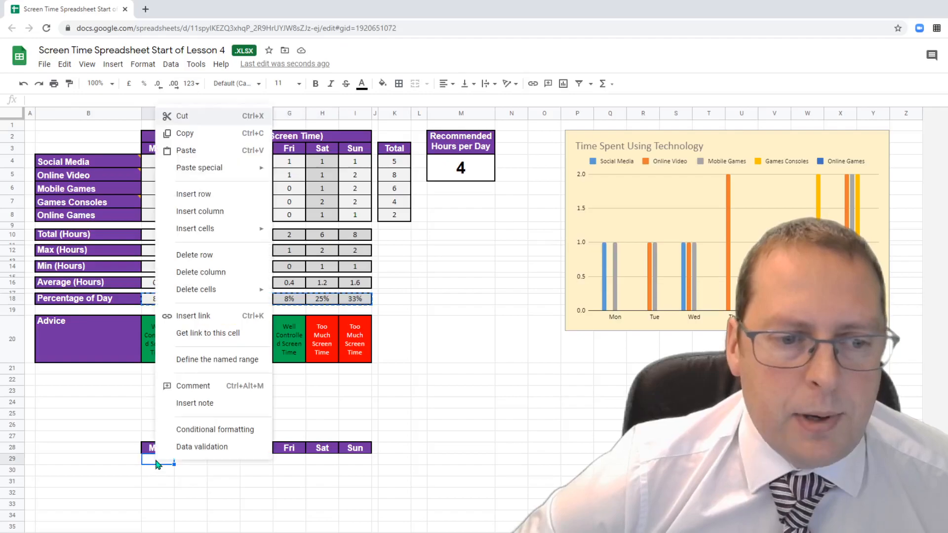
left_click(177, 152)
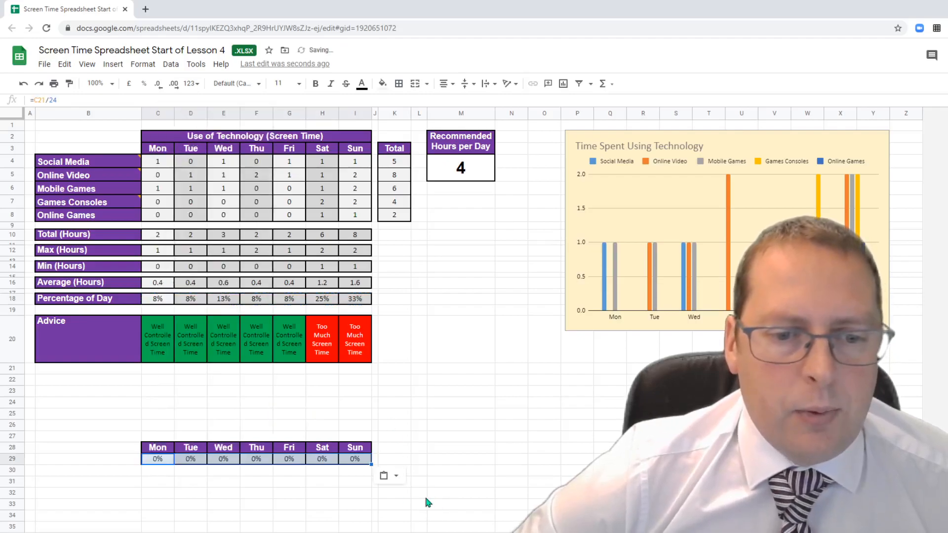
key("ctrl+z")
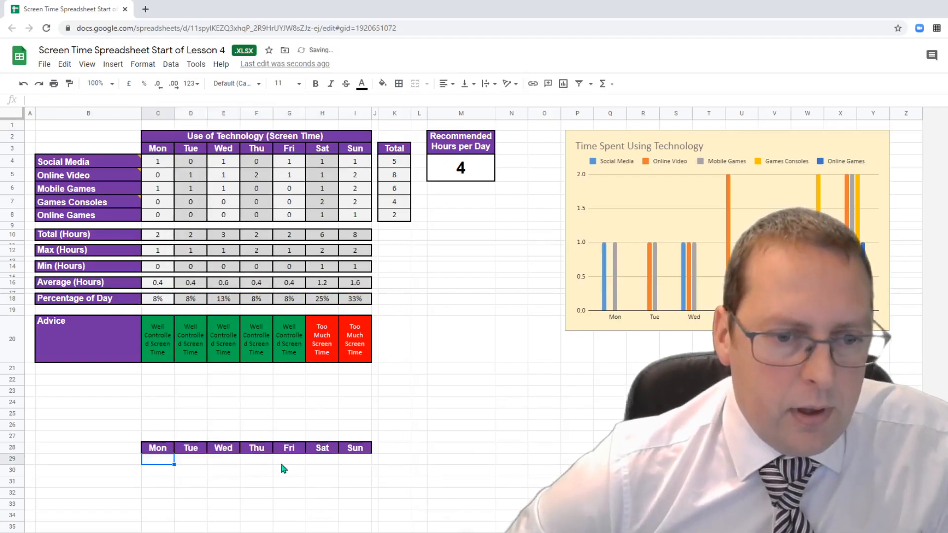
right_click(173, 461)
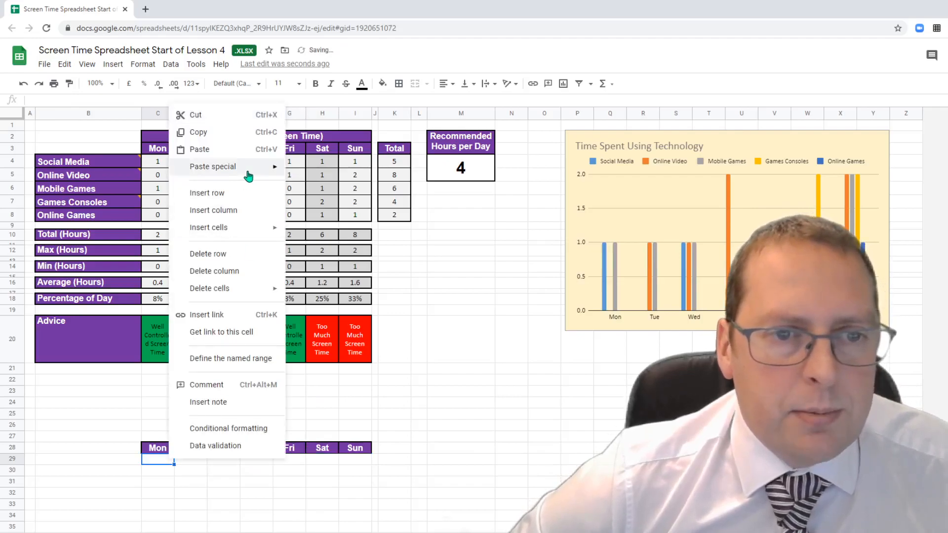
mouse_move(250, 167)
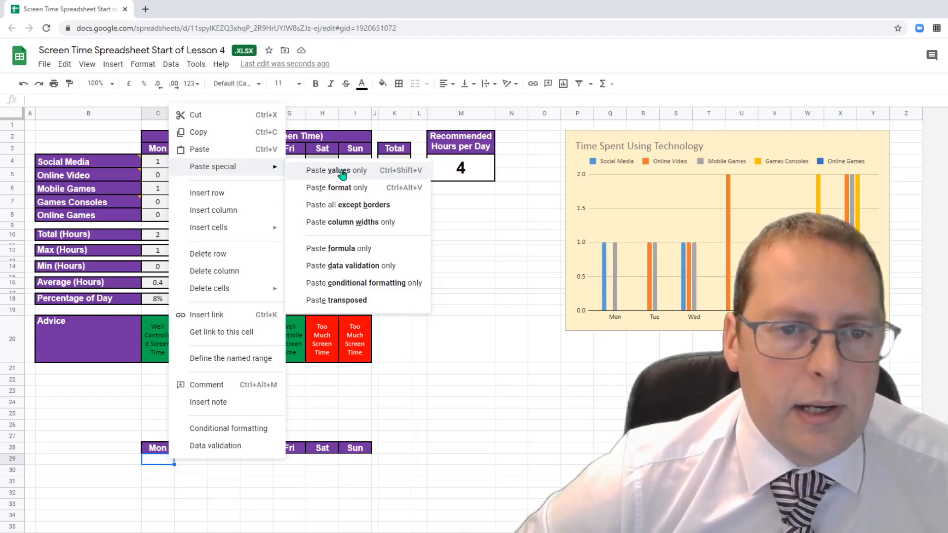
left_click(342, 174)
left_click(428, 505)
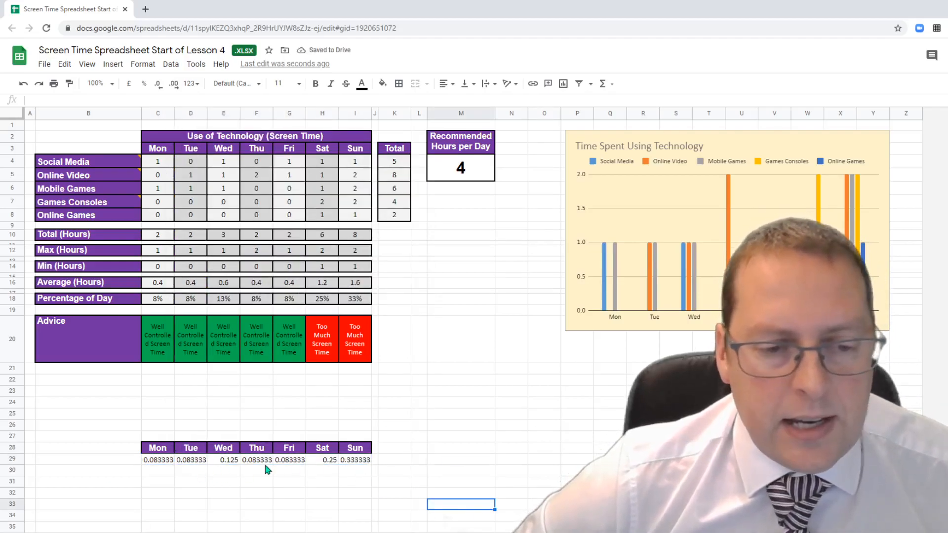
- Format C29:I29 as percentages (8.33% to 33.33%) and select C28:I29
left_click_drag(166, 460, 348, 453)
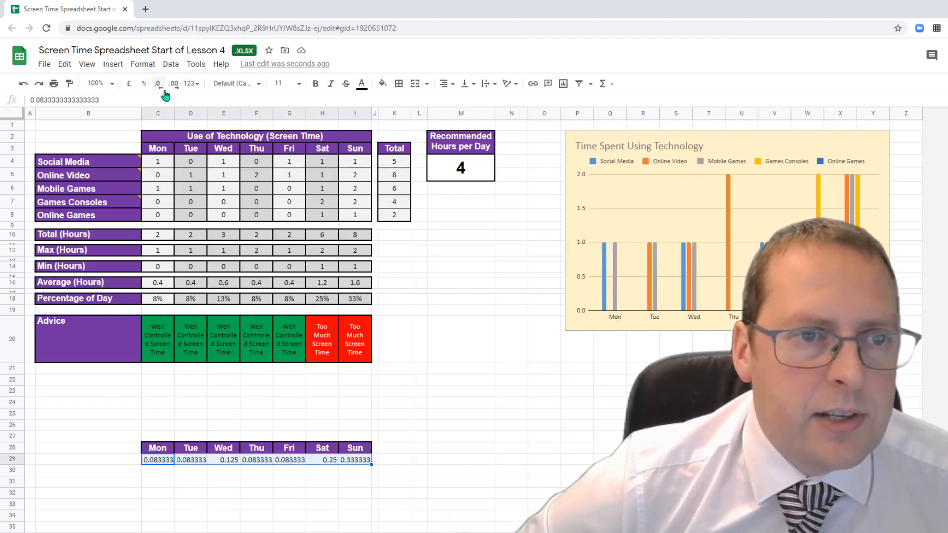
left_click(144, 84)
left_click(434, 504)
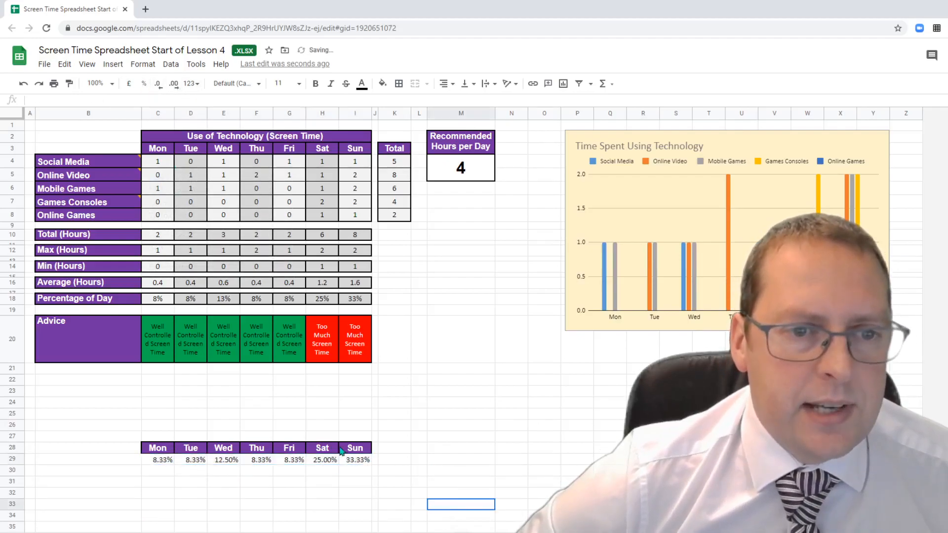
left_click_drag(172, 450, 352, 462)
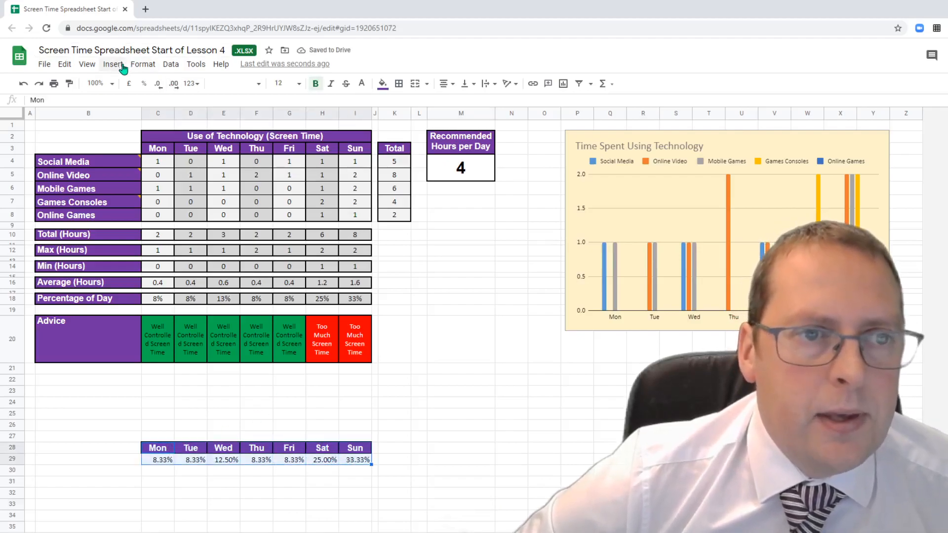
- Insert a pie chart from C28:I29 and place it below the column chart
left_click(114, 64)
left_click(148, 216)
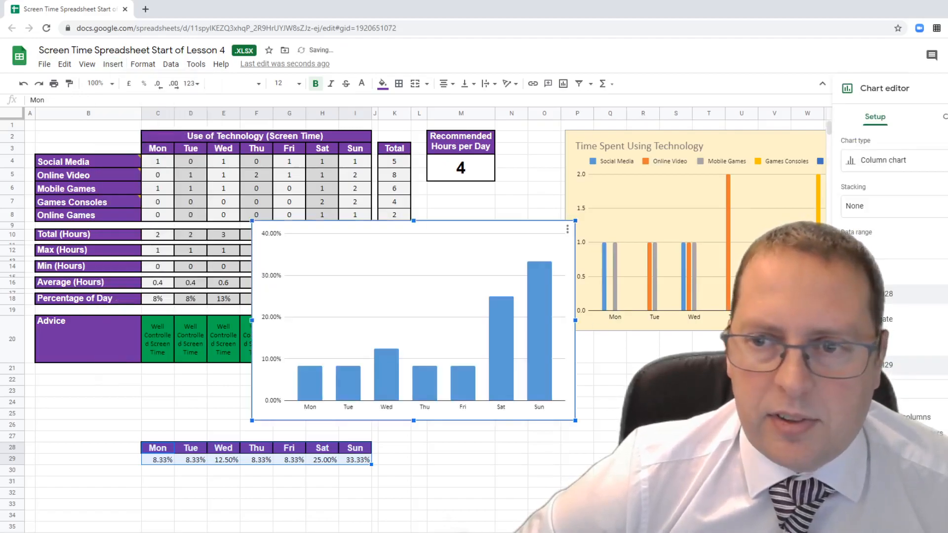
left_click(918, 160)
scroll(943, 412, "down", 4)
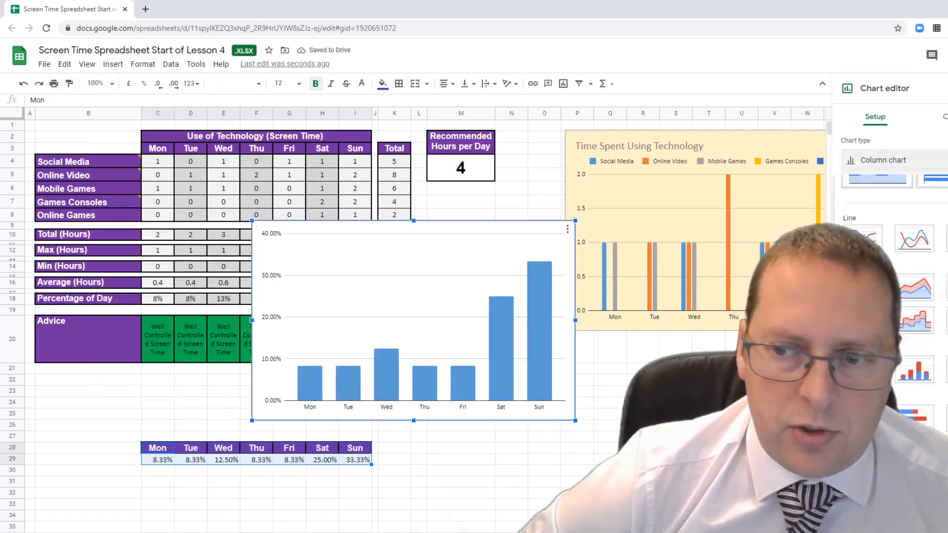
left_click(862, 360)
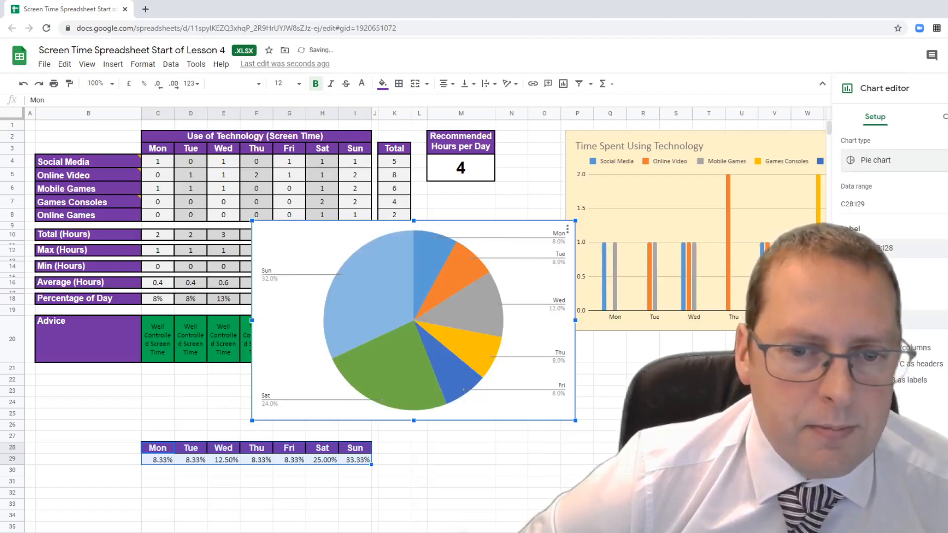
left_click_drag(468, 274, 774, 396)
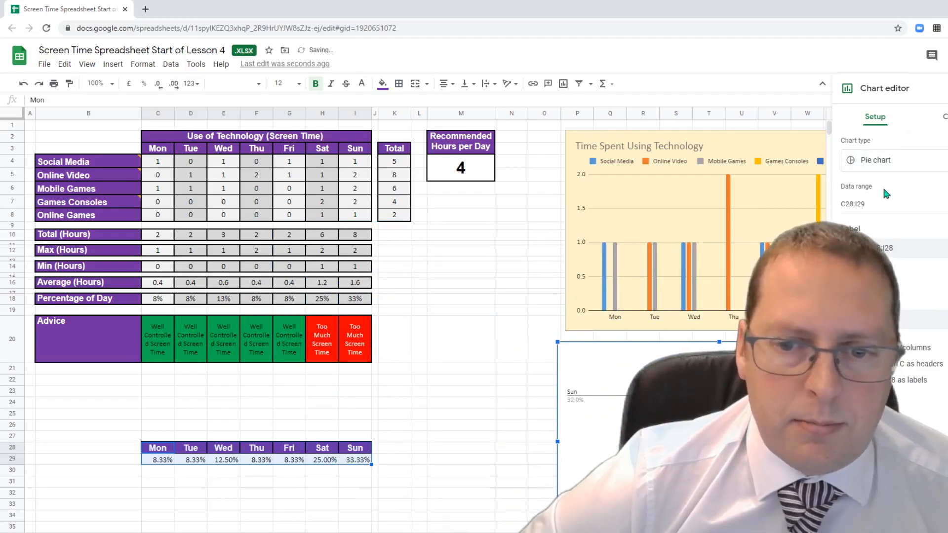
left_click(947, 89)
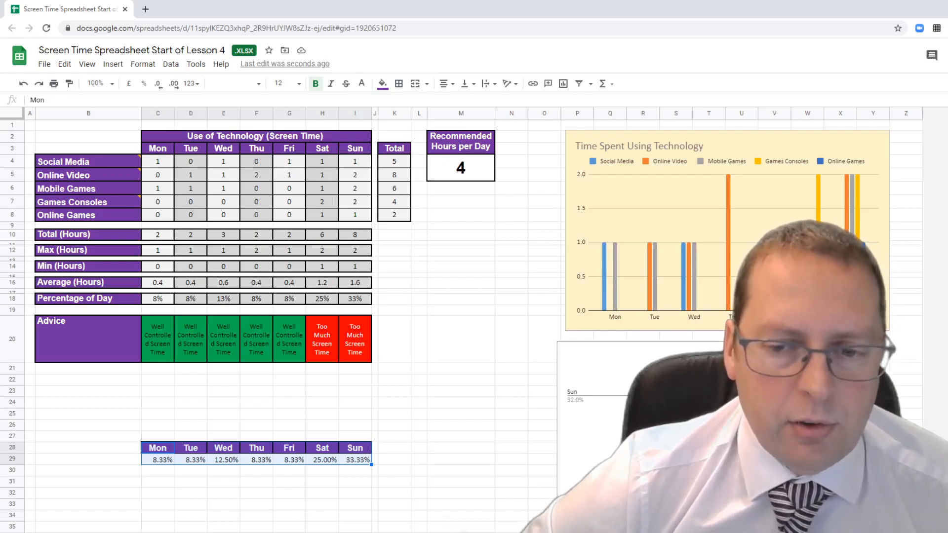
- Nudge the pie chart right, then delete C28:I29 and undo the deletion
left_click_drag(612, 346, 623, 347)
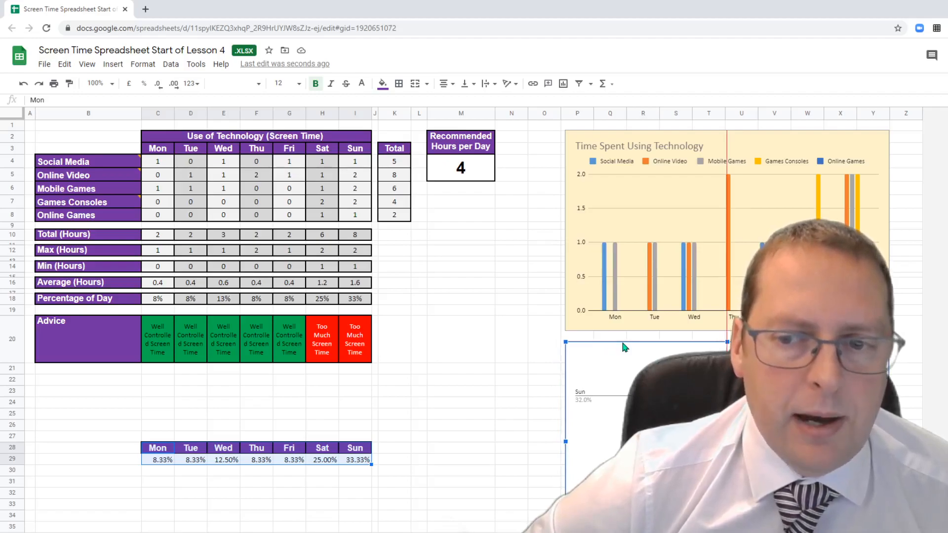
left_click(494, 368)
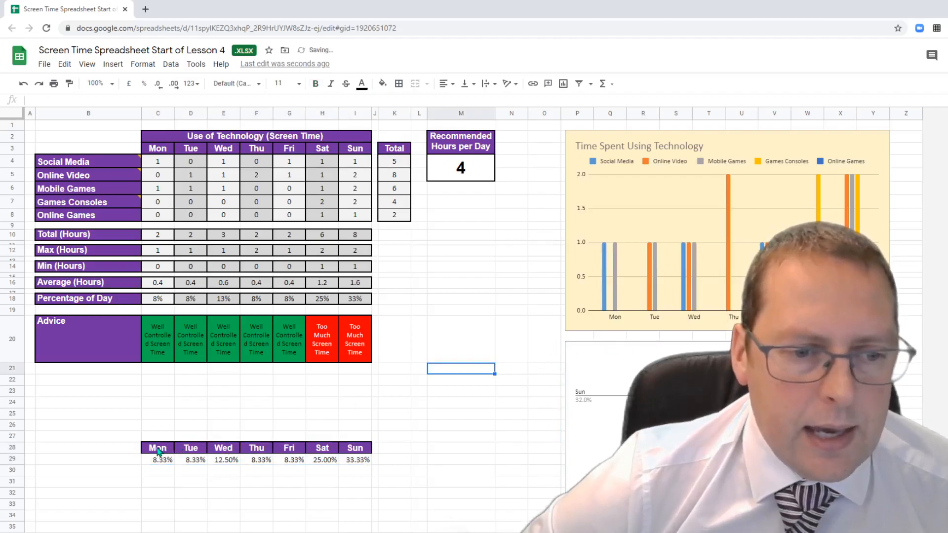
left_click_drag(158, 451, 360, 457)
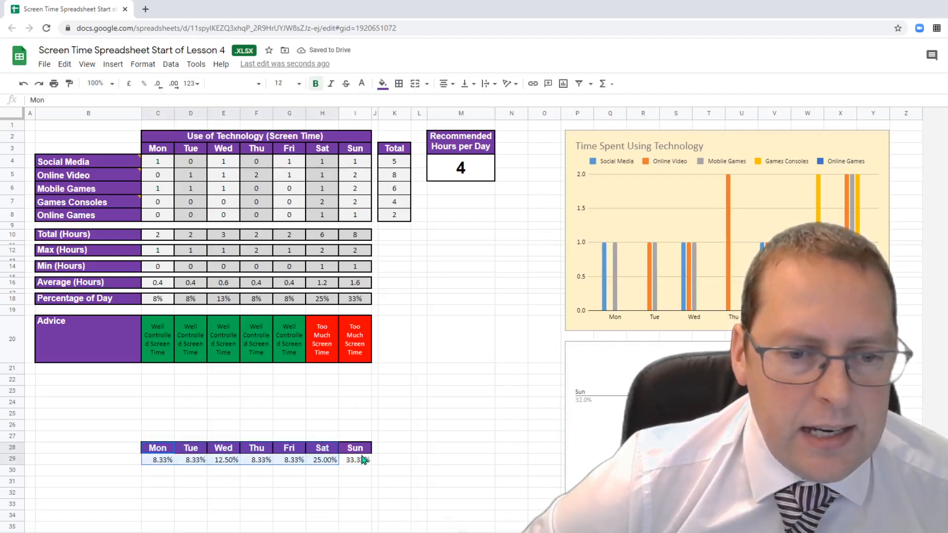
left_click(289, 491)
left_click_drag(156, 449, 368, 464)
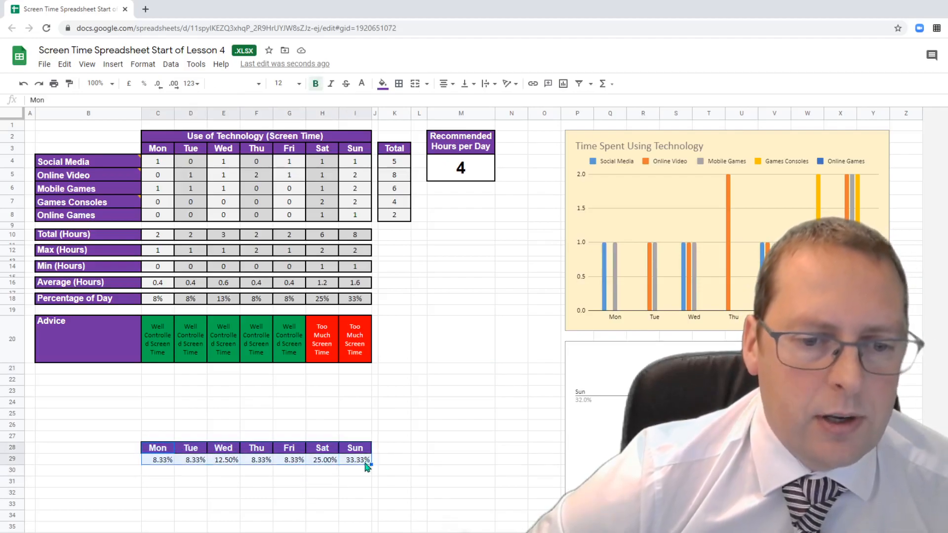
key("Delete")
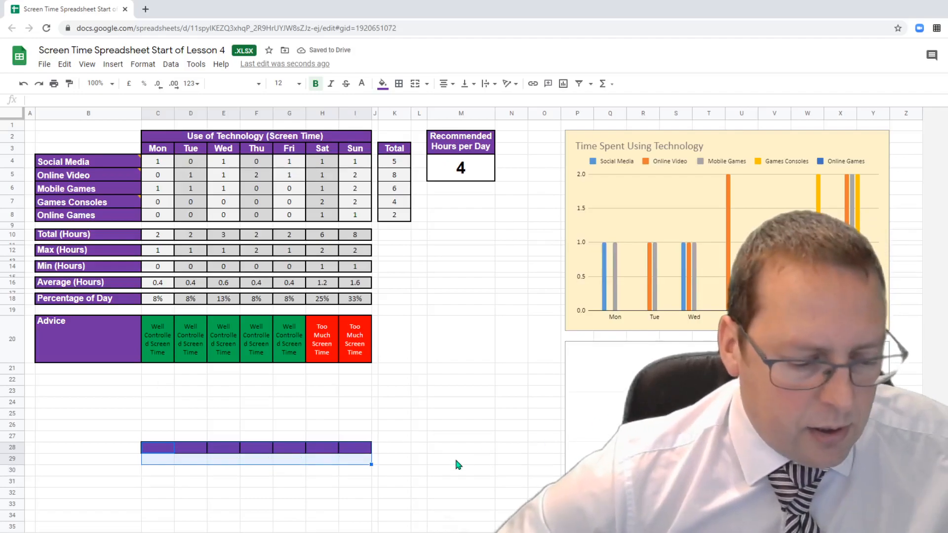
key("ctrl+z")
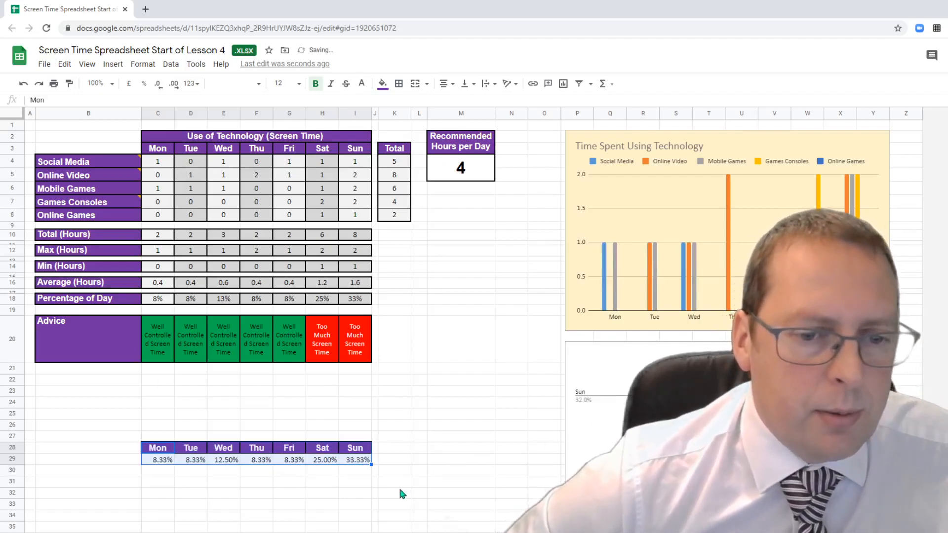
left_click(398, 503)
- Drag the C28:I29 percentage table down to cell P38 behind the pie chart
left_click_drag(158, 448, 518, 518)
scroll(503, 502, "down", 2)
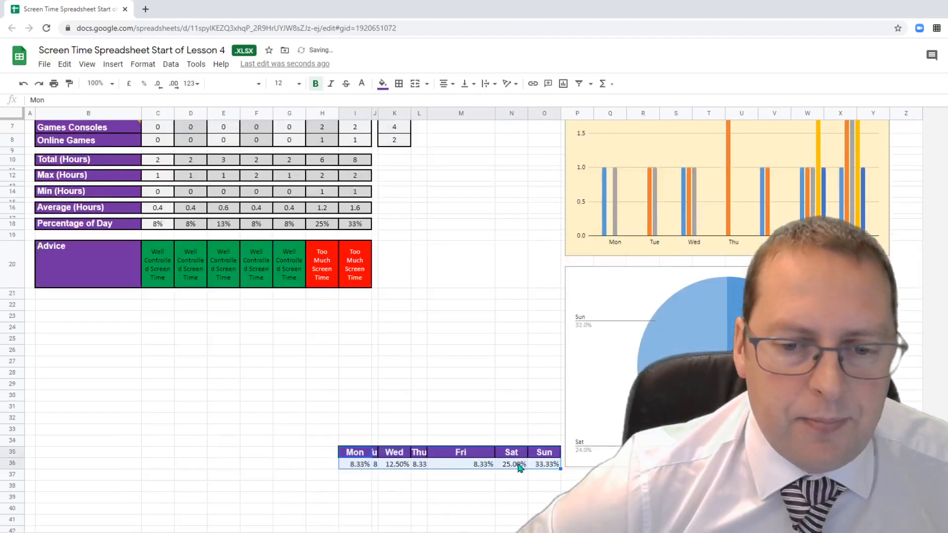
left_click_drag(438, 421, 694, 459)
left_click(498, 370)
scroll(497, 371, "up", 3)
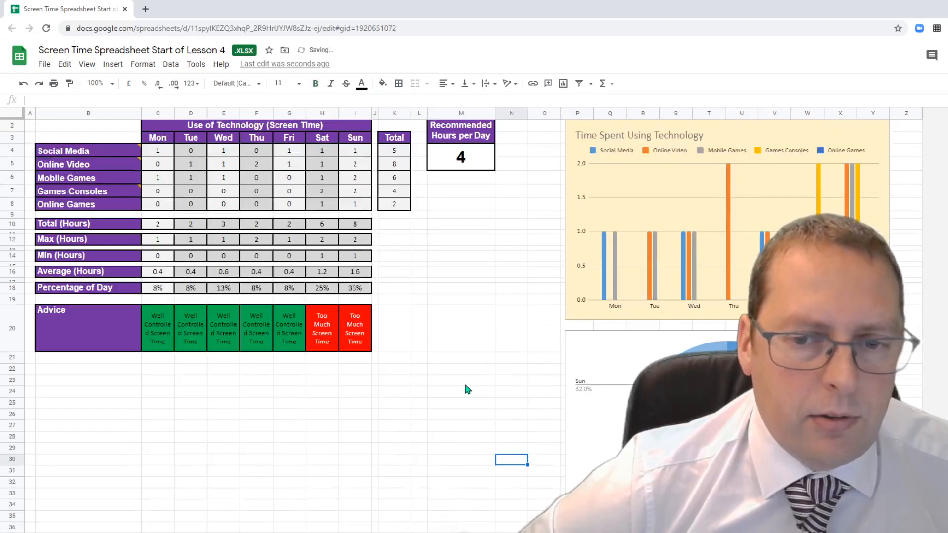
scroll(470, 298, "up", 1)
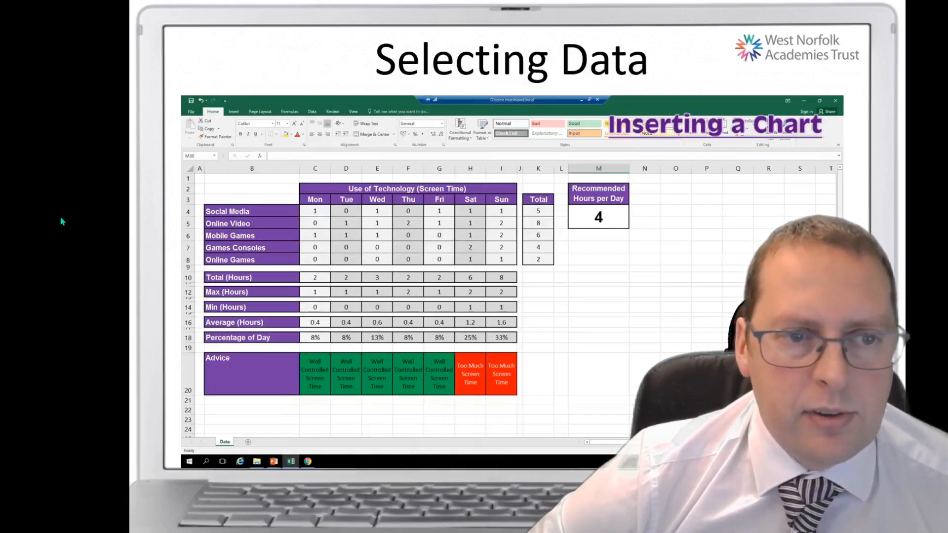
- Advance the slideshow from the Selecting Data slide past the chart-creation task to the end
left_click(84, 260)
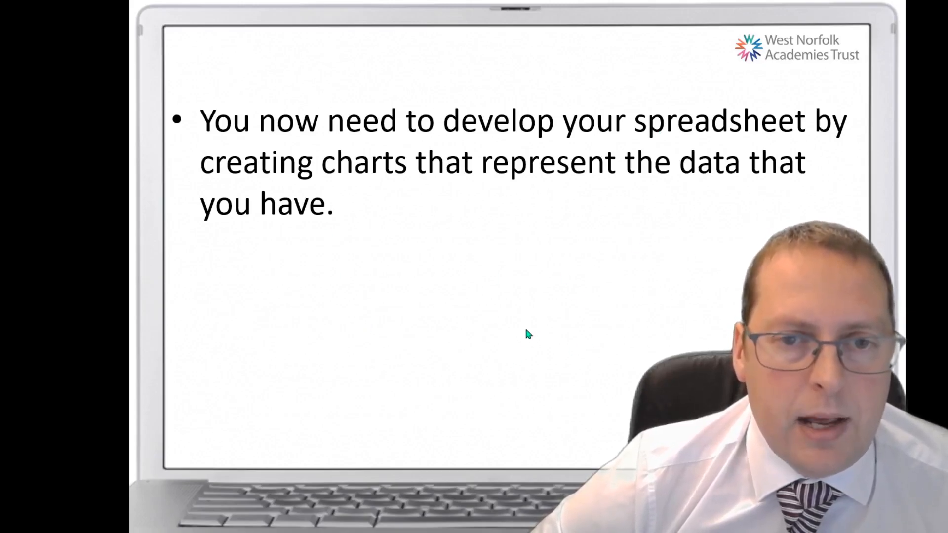
left_click(559, 326)
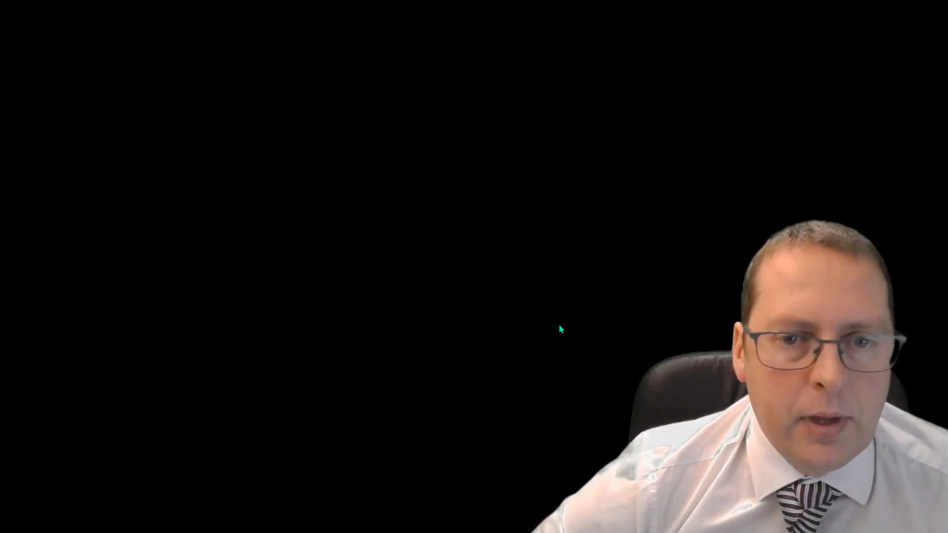